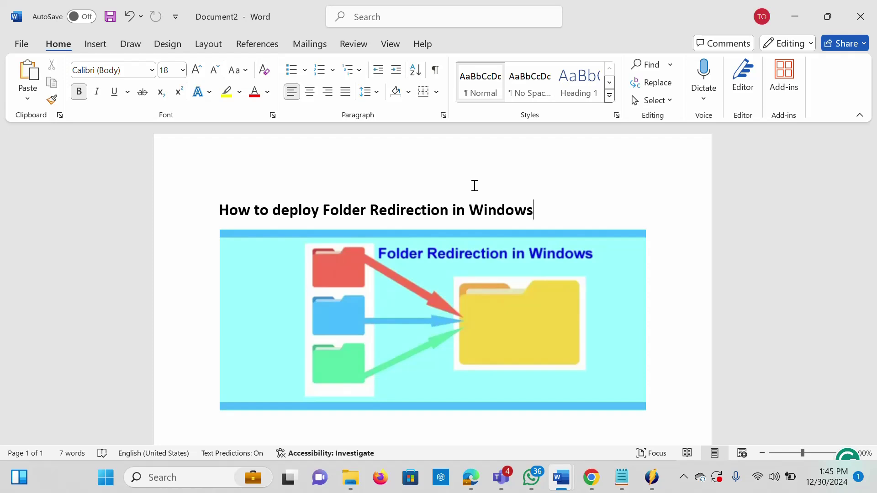
Step: Switch to the Windows Server 2016 virtual machine, minimize Server Manager and show the machine in full screen
left_click(684, 477)
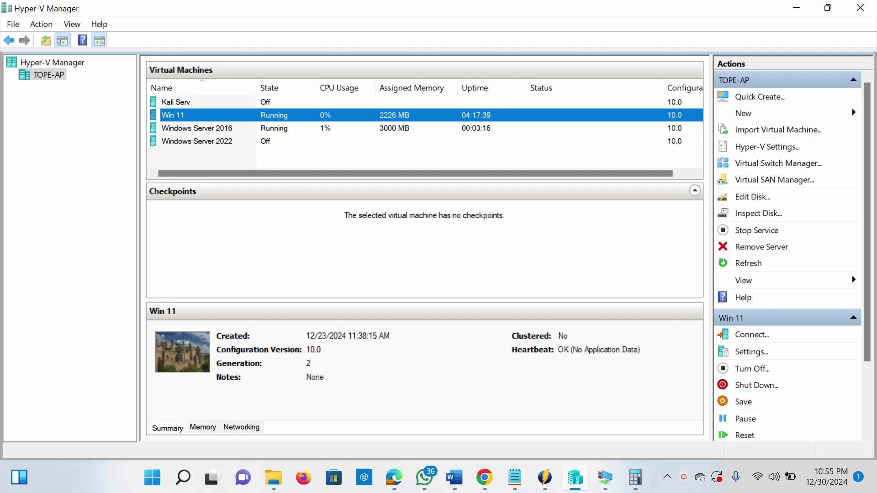
mouse_move(605, 477)
left_click(548, 411)
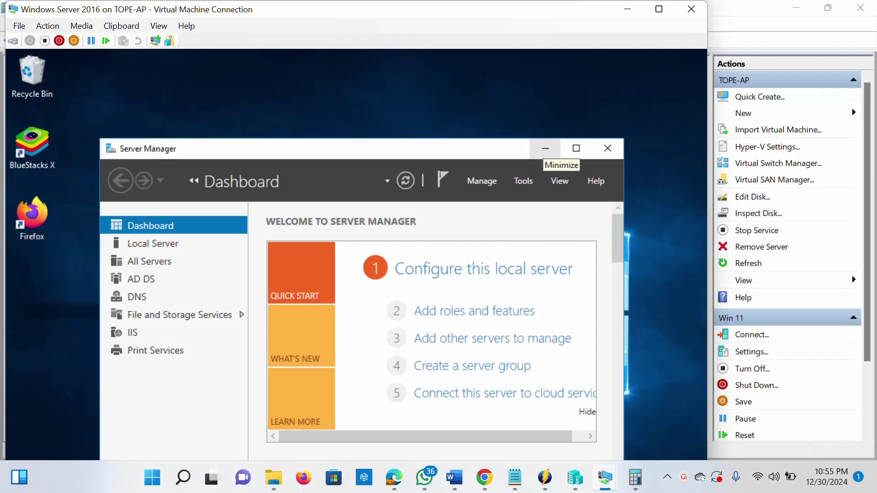
left_click(546, 149)
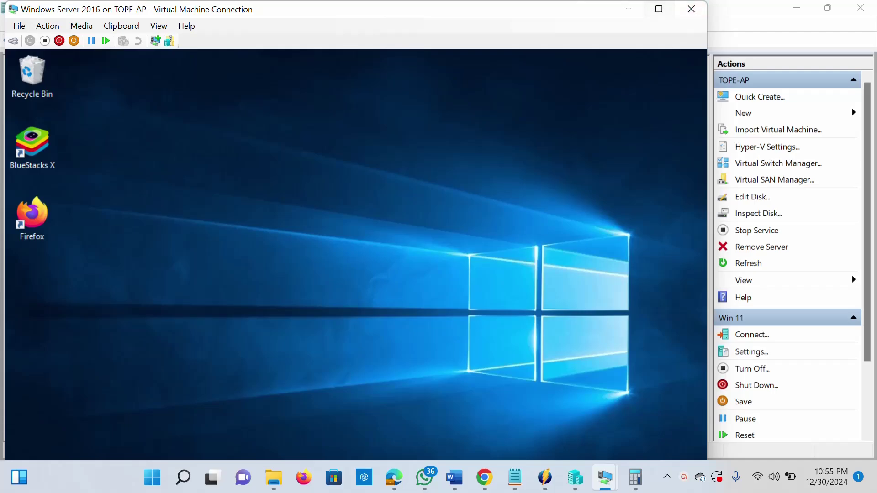
left_click(659, 10)
Step: Open File Explorer on the server and go to the contents of Local Disk (C:)
left_click(305, 413)
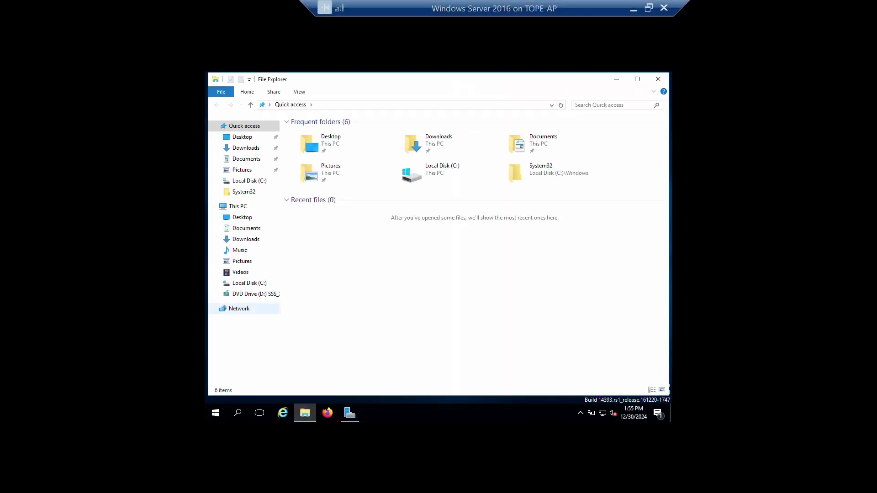
left_click(238, 206)
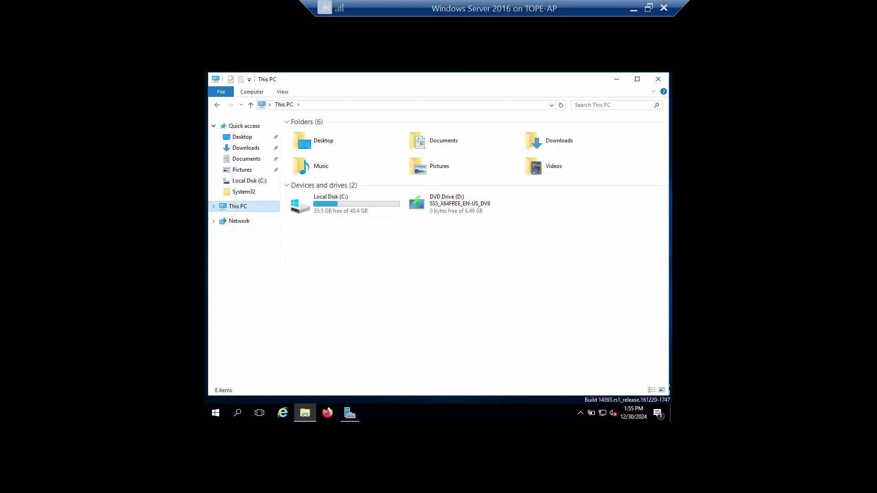
double_click(319, 201)
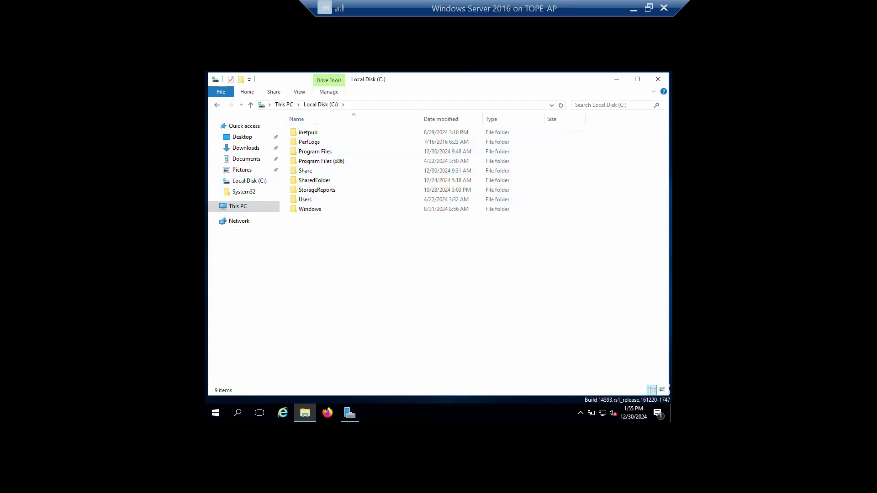
right_click(335, 247)
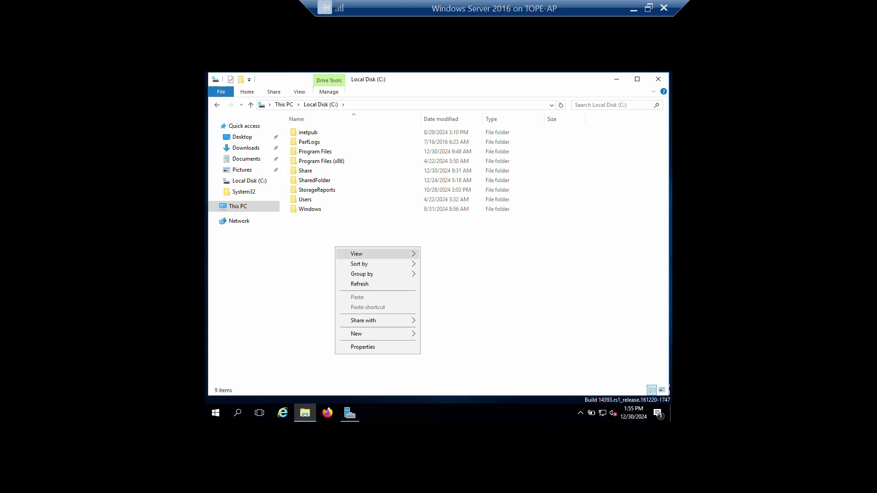
mouse_move(365, 334)
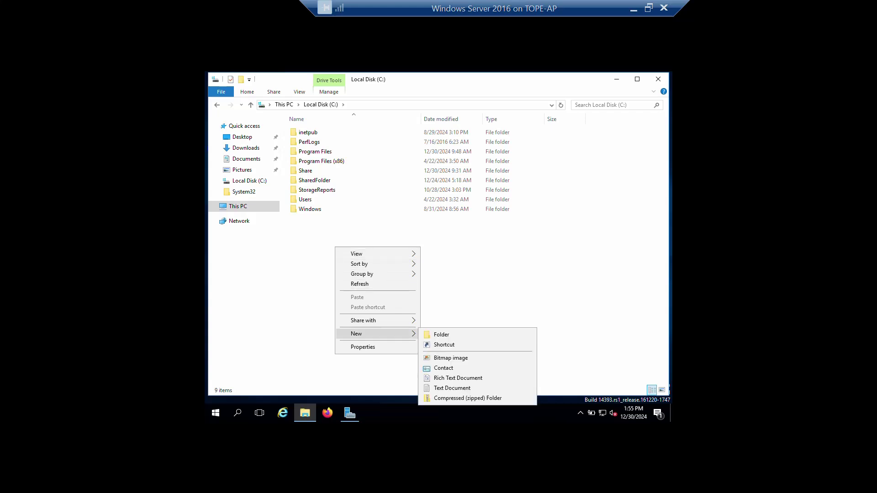
key("Escape")
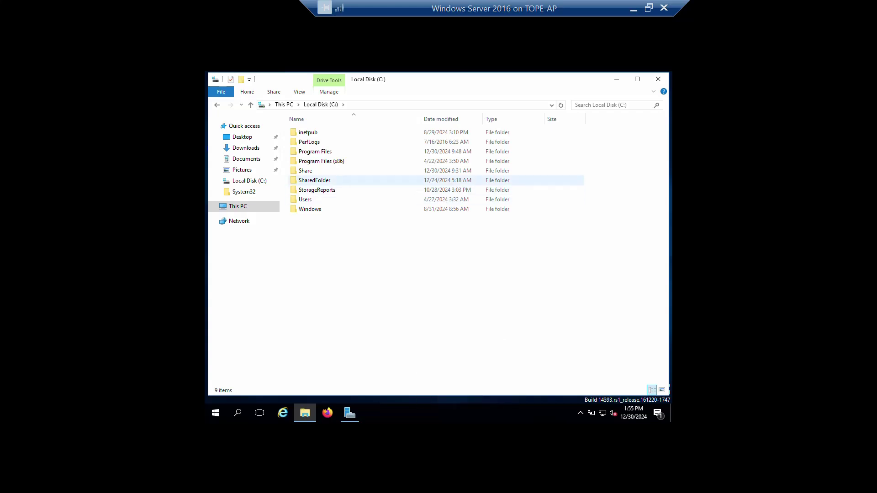
Step: Check the permission level given to Everyone in SharedFolder's file sharing settings for specific people, and close them without changes
right_click(311, 180)
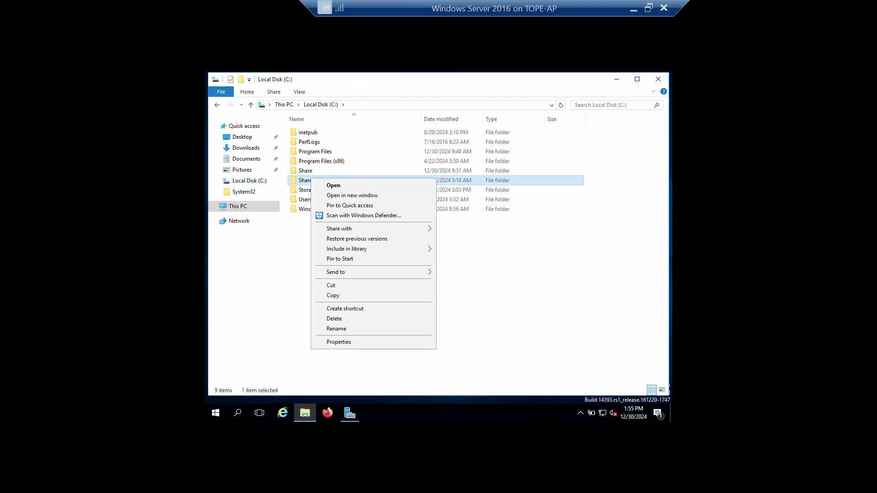
mouse_move(347, 228)
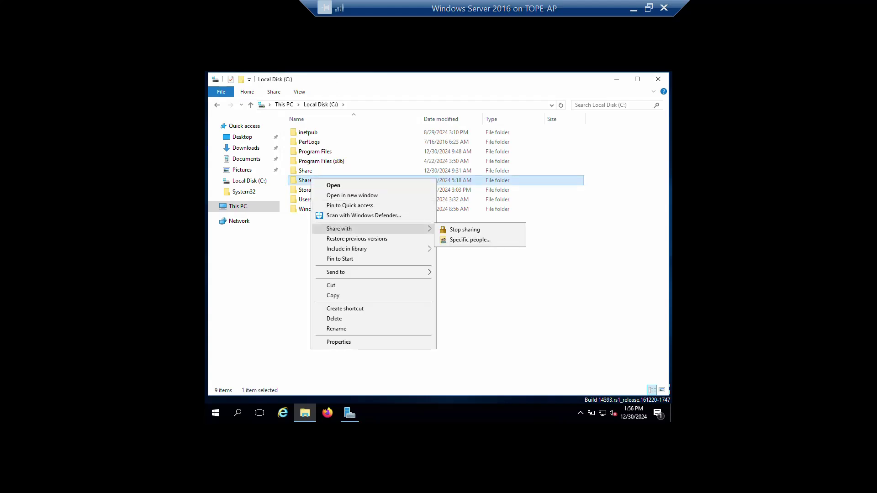
left_click(470, 239)
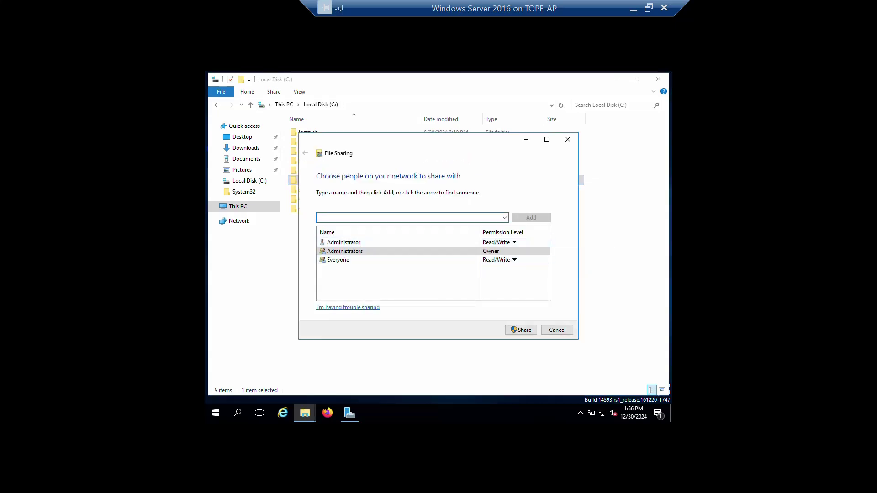
left_click(515, 260)
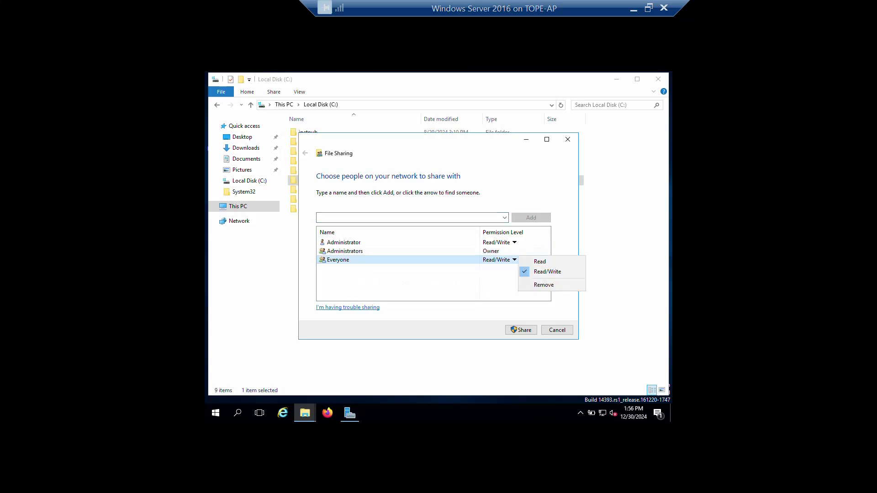
key("Escape")
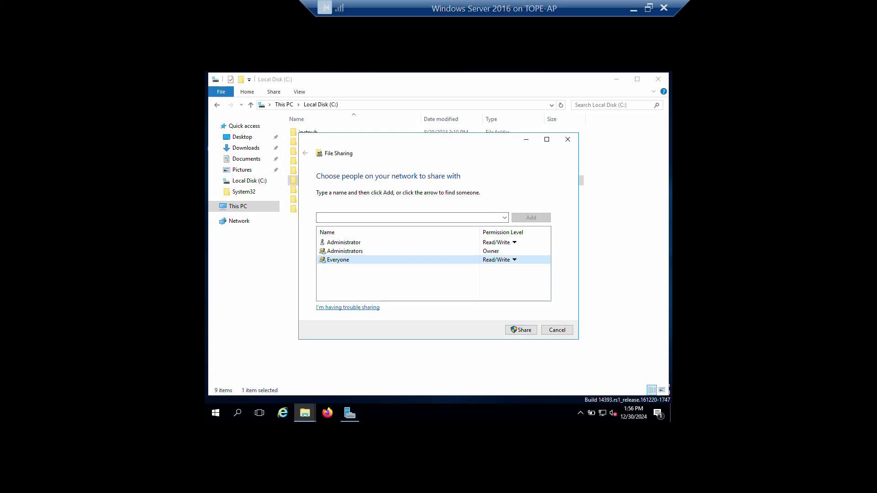
left_click(568, 140)
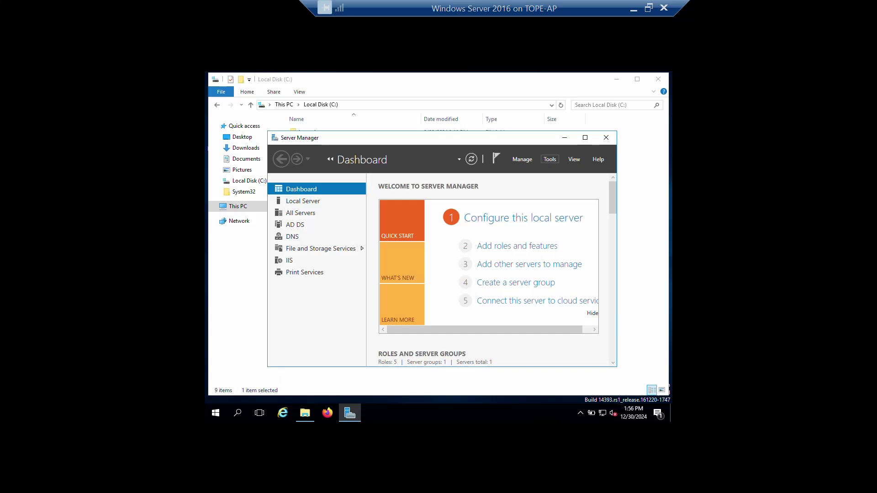
Step: Launch the Group Policy Management console from Server Manager and expand the techdirect.local domain
left_click(549, 159)
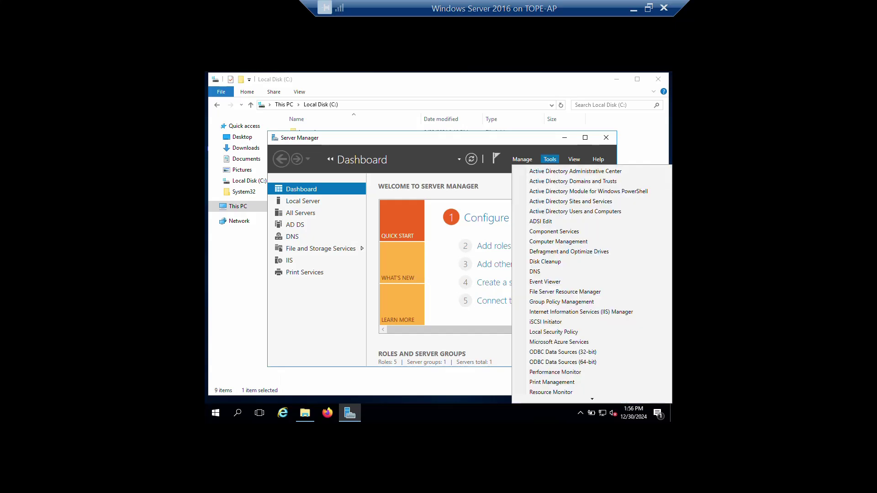
left_click(648, 8)
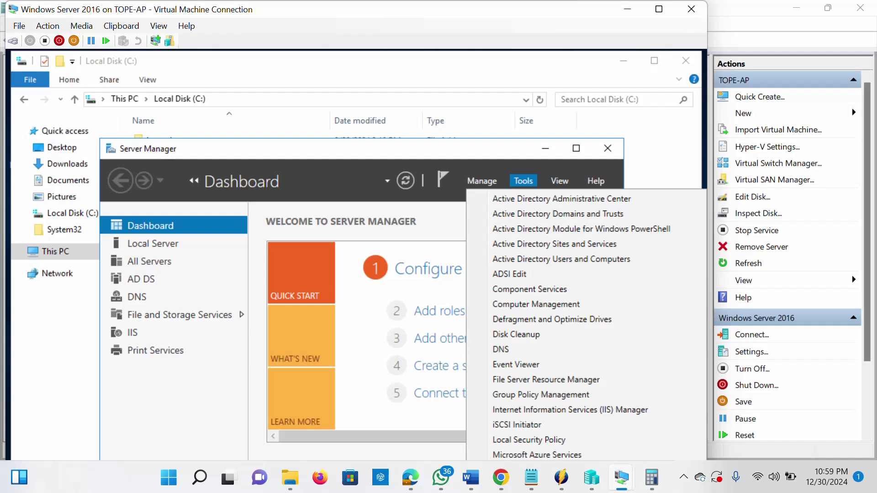
left_click(658, 9)
left_click(561, 301)
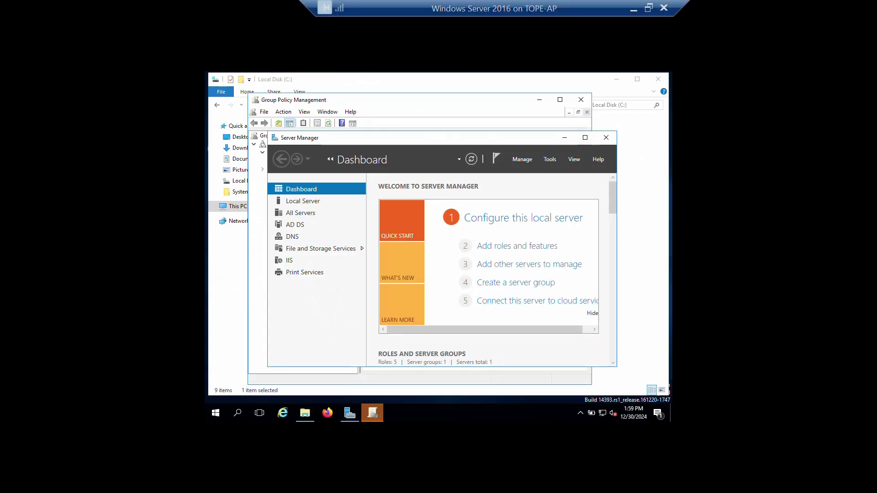
left_click(550, 159)
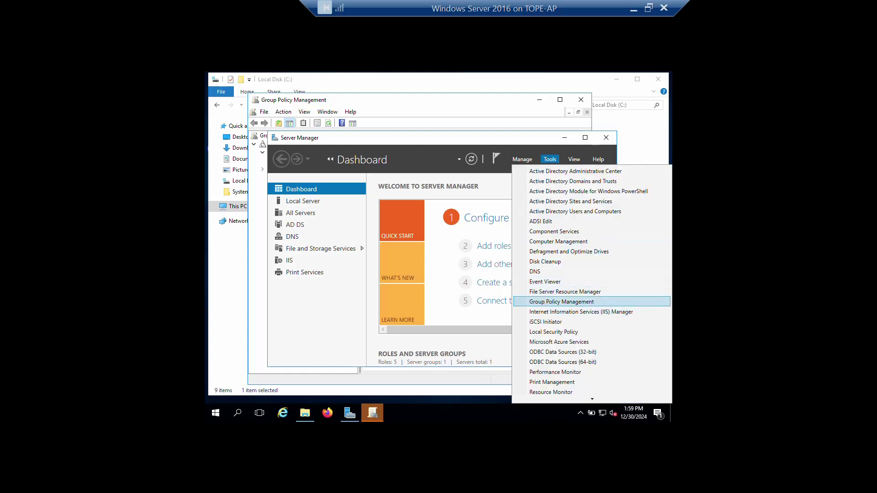
left_click(561, 301)
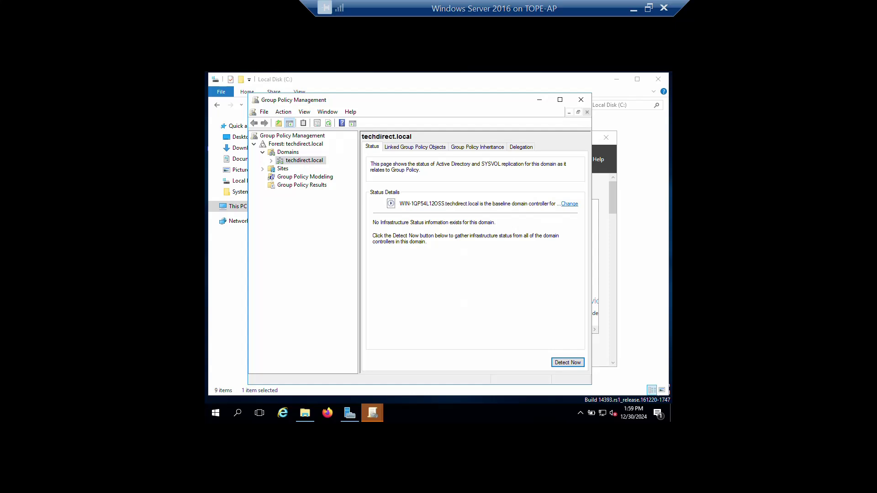
left_click(271, 161)
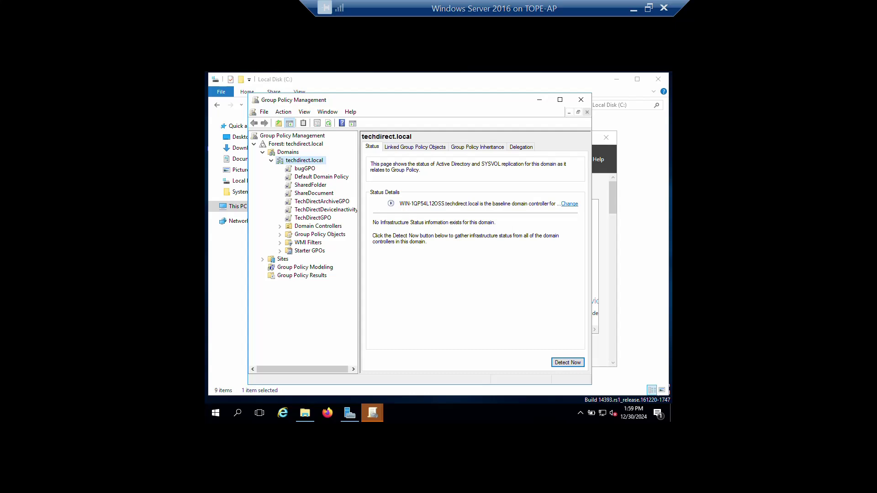
right_click(293, 161)
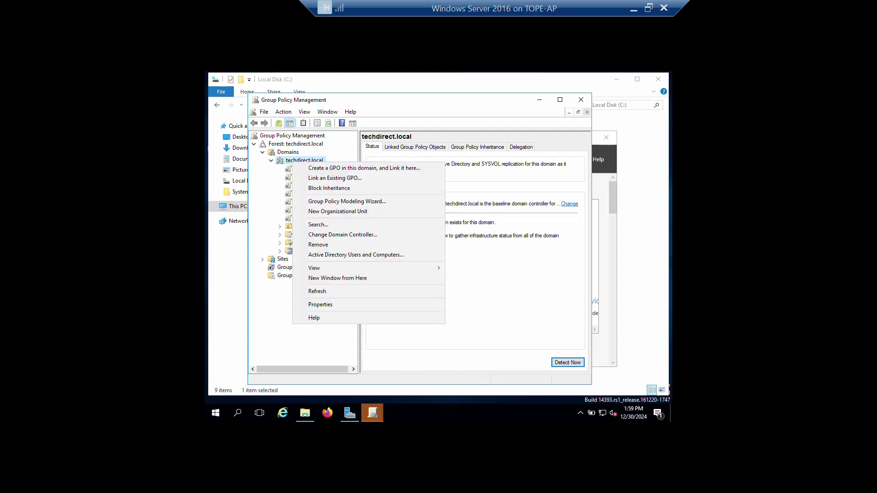
key("Return")
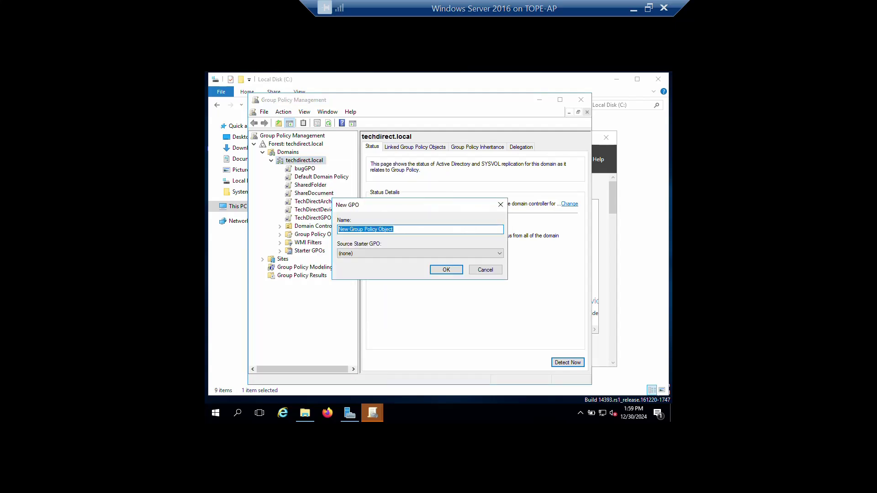
left_click(500, 205)
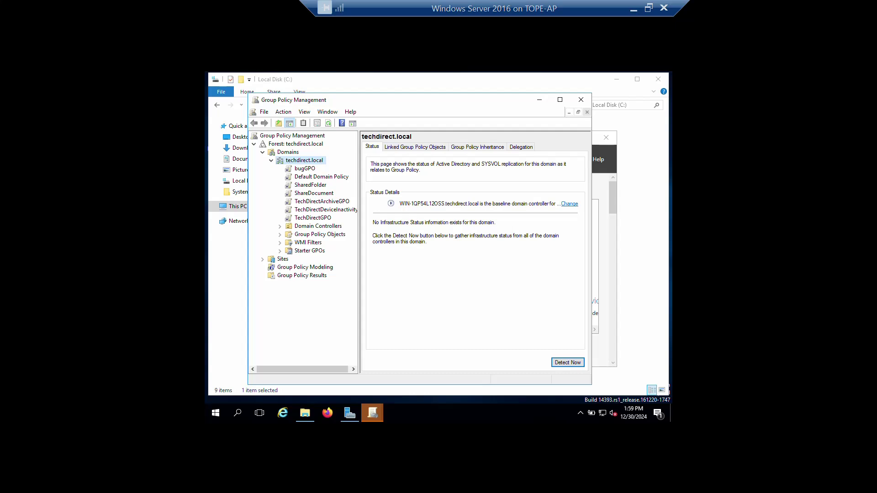
right_click(304, 160)
left_click(329, 167)
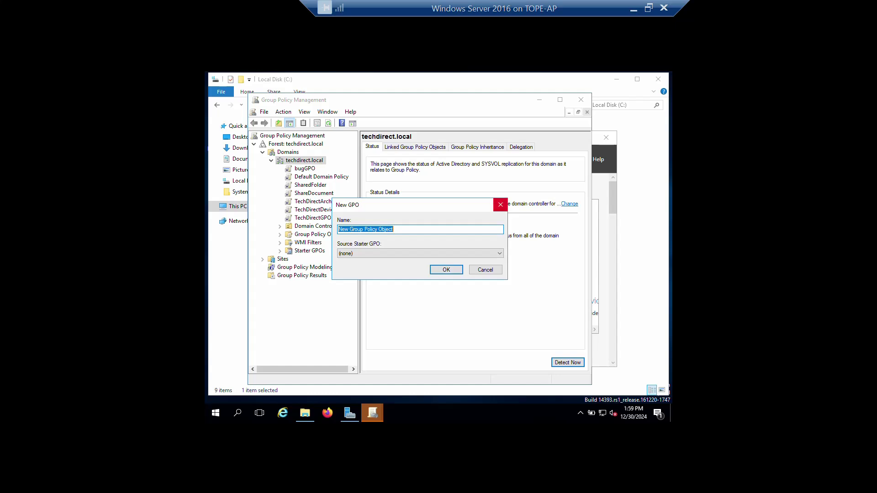
left_click(500, 205)
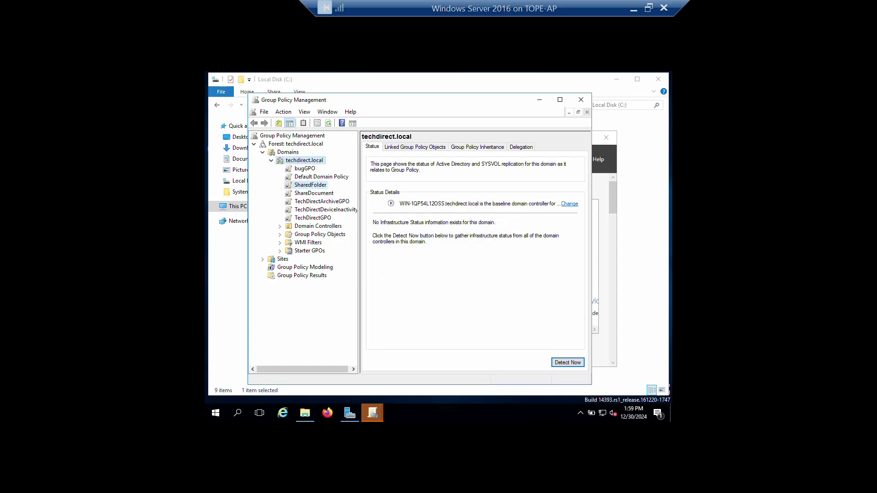
Step: Open the SharedFolder GPO for editing and show Folder Redirection in the Windows Settings policies of User Configuration
right_click(308, 185)
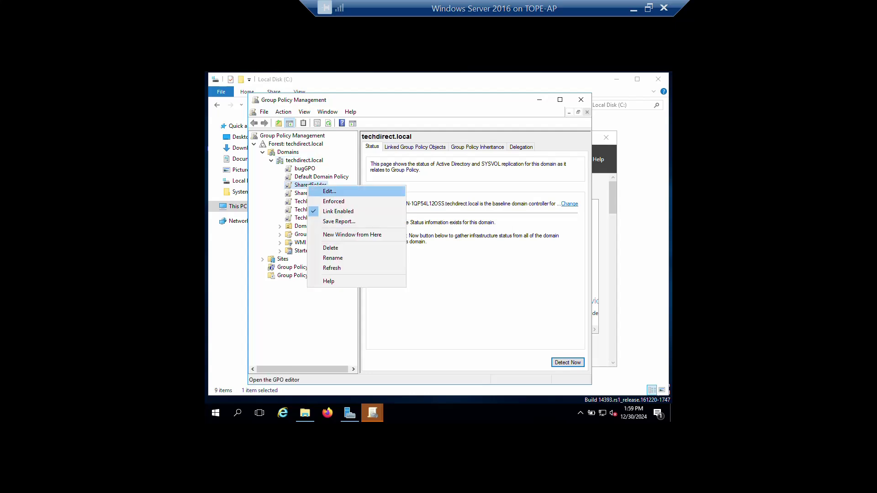
left_click(330, 191)
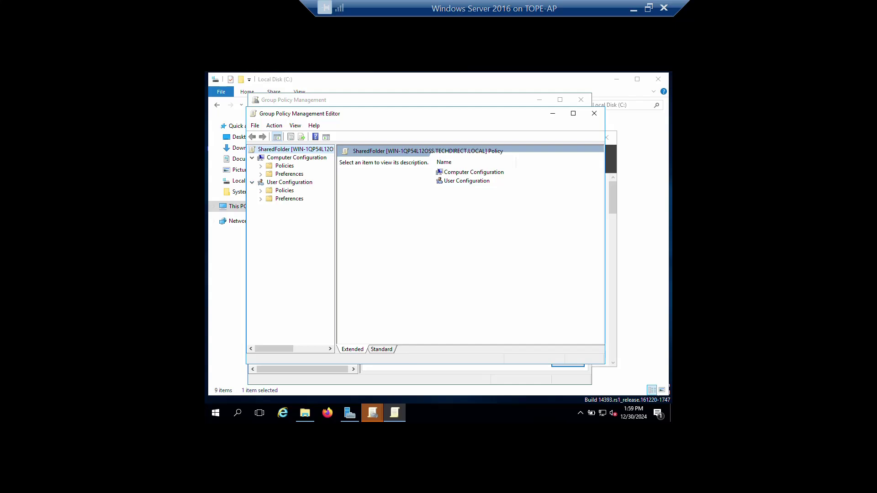
left_click(289, 182)
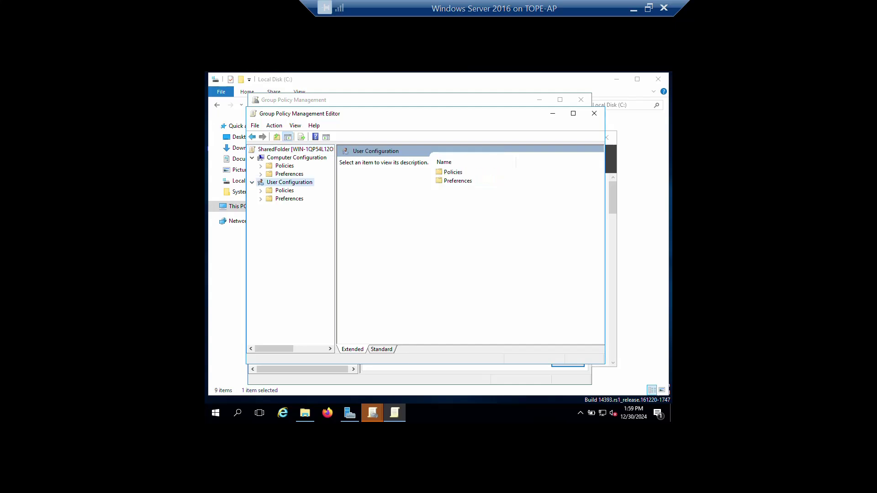
left_click(261, 190)
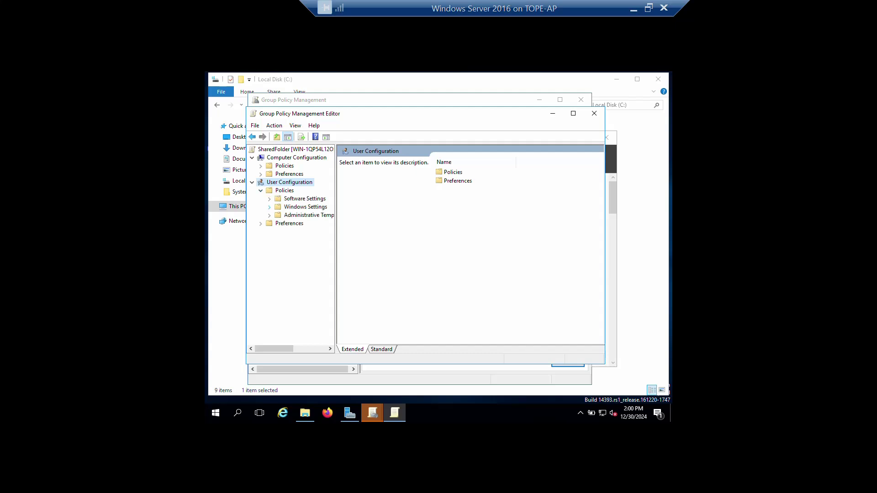
left_click(270, 207)
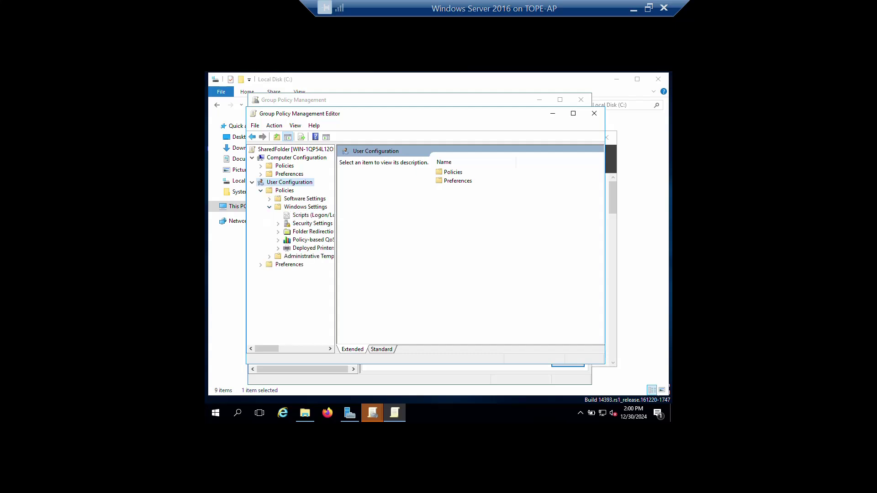
left_click_drag(336, 247, 367, 246)
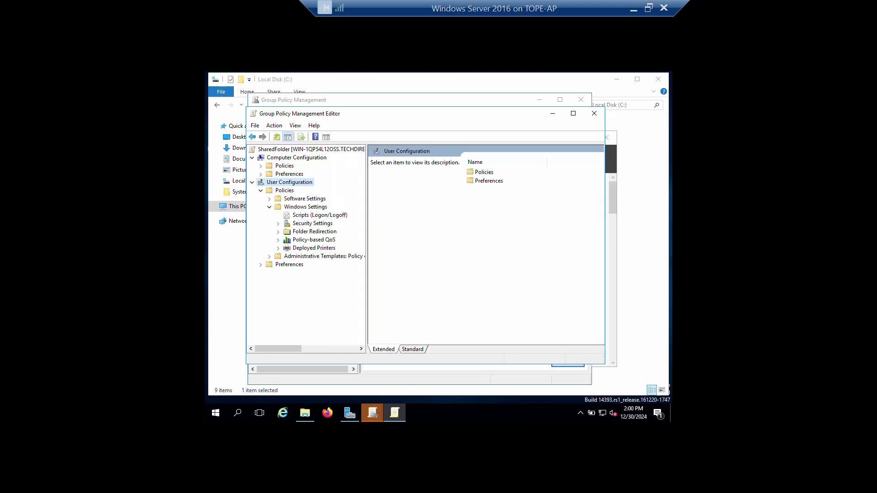
left_click(314, 232)
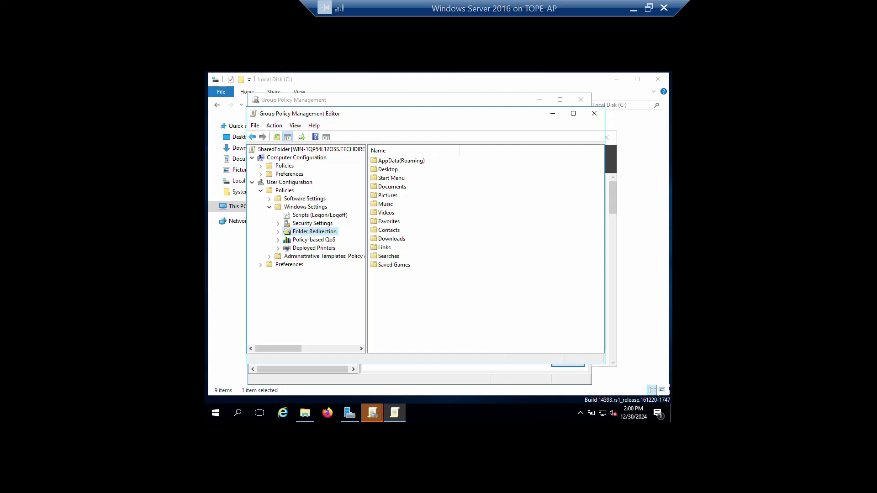
Step: Open the properties of the Documents folder under Folder Redirection
left_click(392, 187)
key("shift+F10")
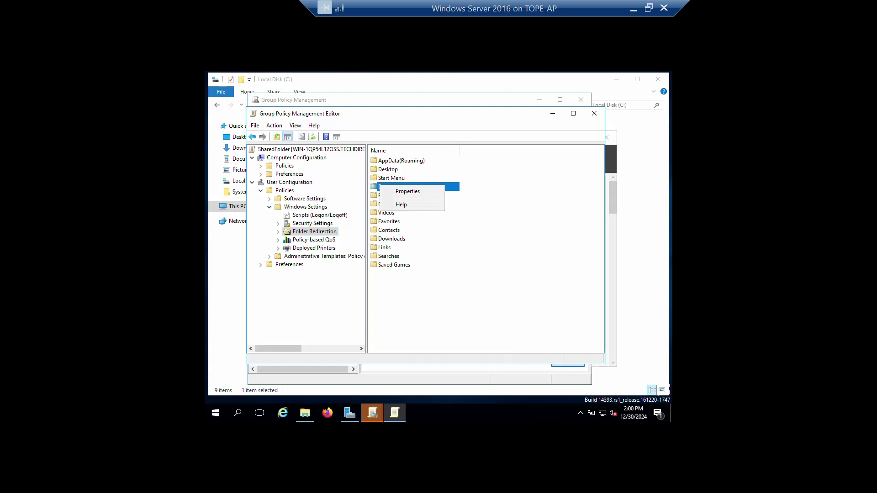
key("Down")
key("Return")
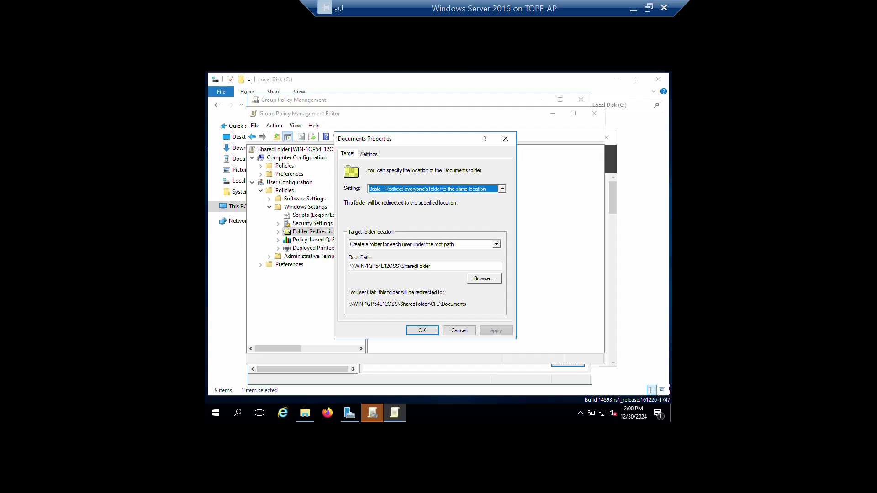
Step: Review the redirection settings and target folder options, keeping Basic for everyone and Create a folder for each user under the root path
key("alt+Down")
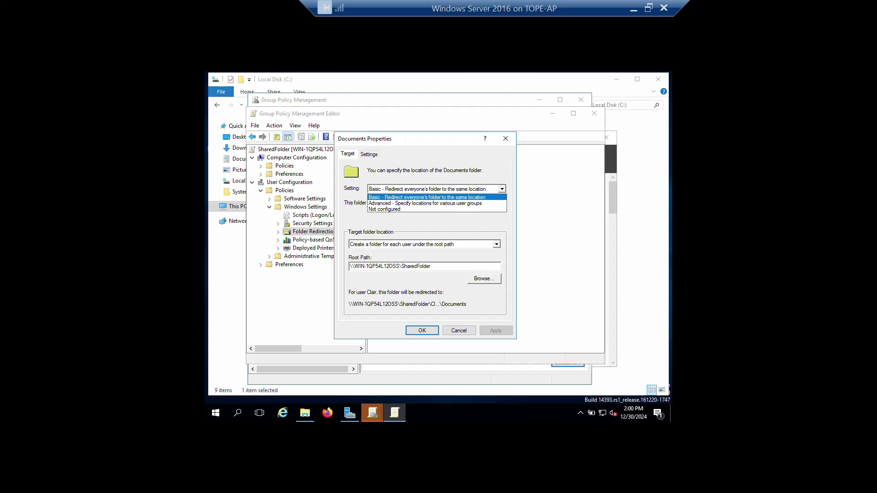
key("Return")
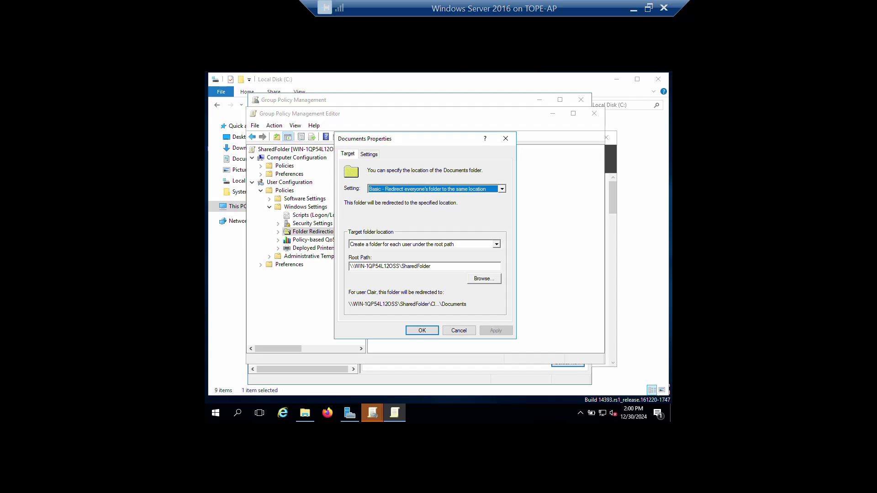
left_click(424, 244)
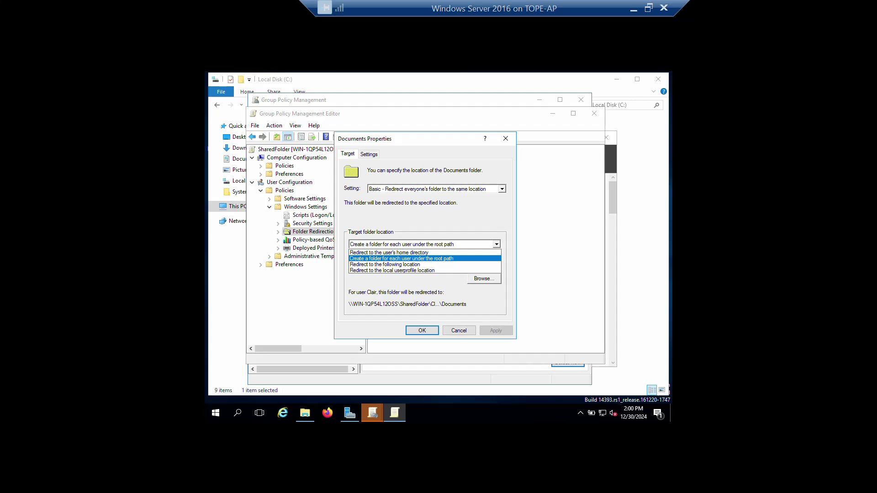
key("Return")
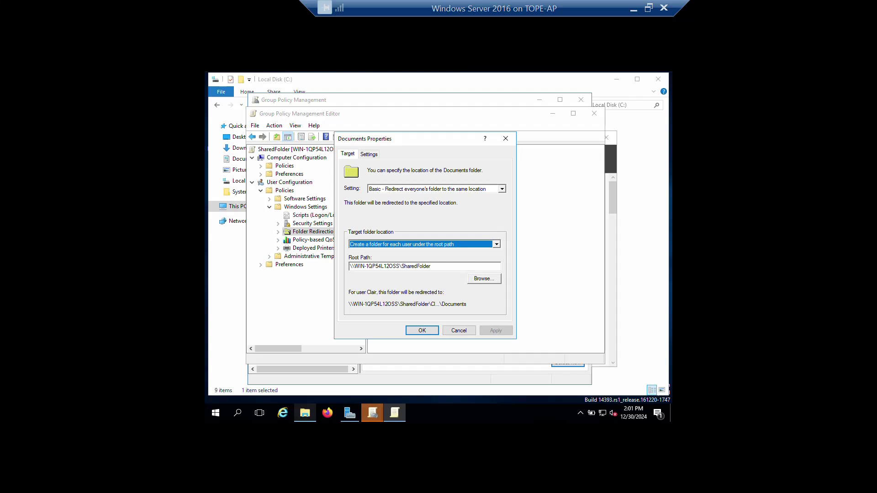
Step: Show SharedFolder's sharing properties in File Explorer and select its whole network path
left_click(305, 413)
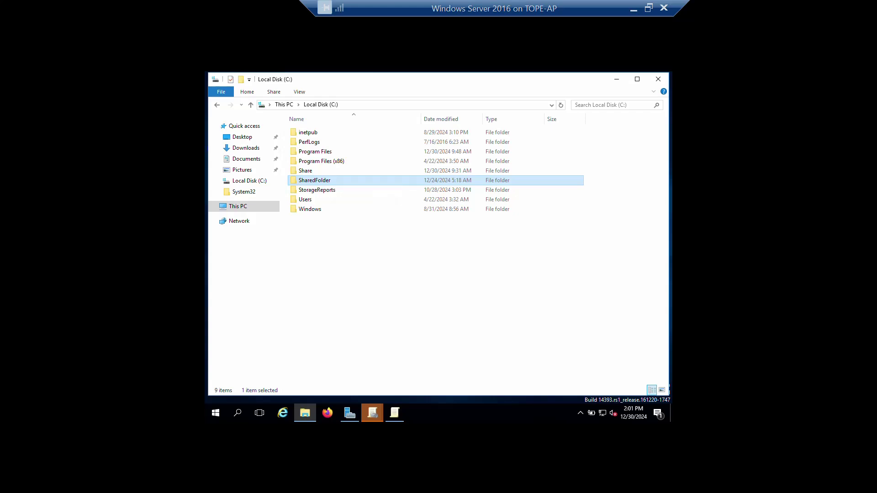
right_click(315, 181)
left_click(342, 343)
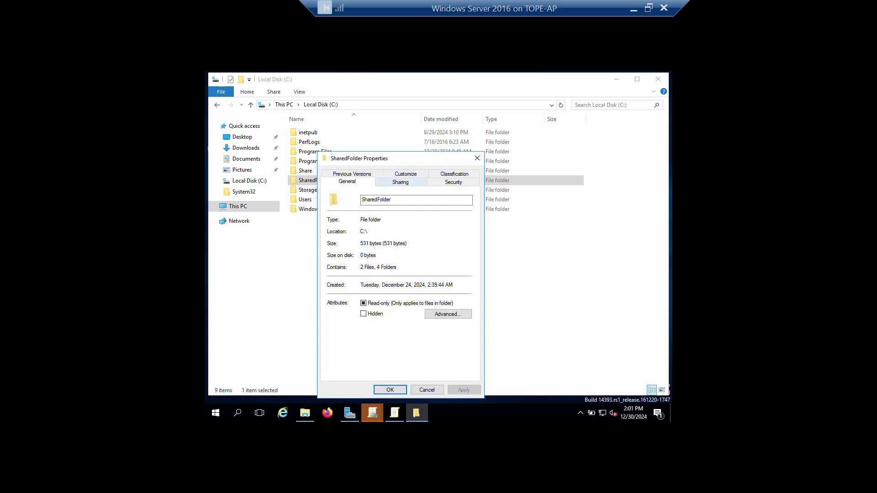
left_click(400, 182)
double_click(389, 232)
left_click(389, 232)
left_click_drag(412, 232, 331, 231)
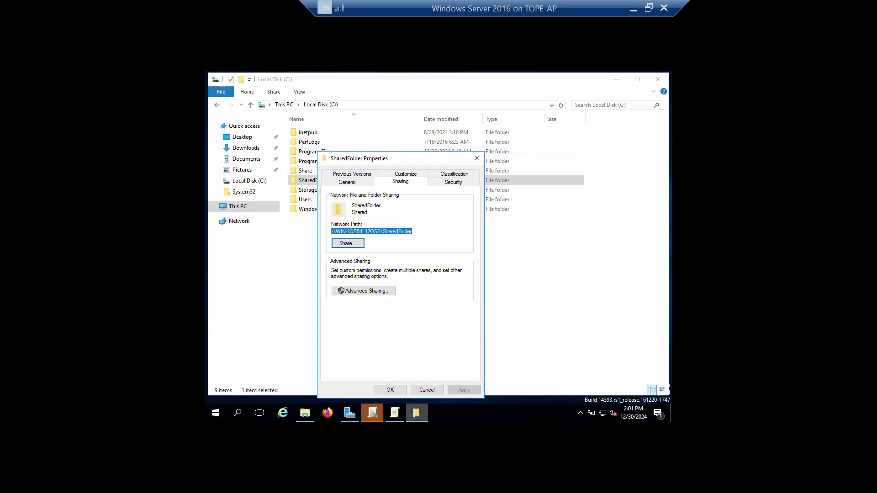
Step: Return to the Documents redirection properties in Group Policy Management Editor, check the root path, and close them without changes
key("alt+Tab")
key("alt+Tab")
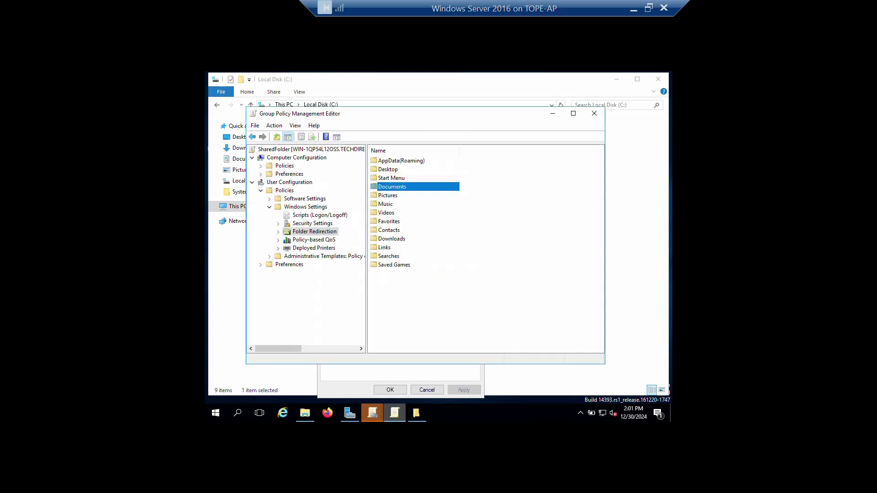
key("shift+F10")
key("Down")
key("Return")
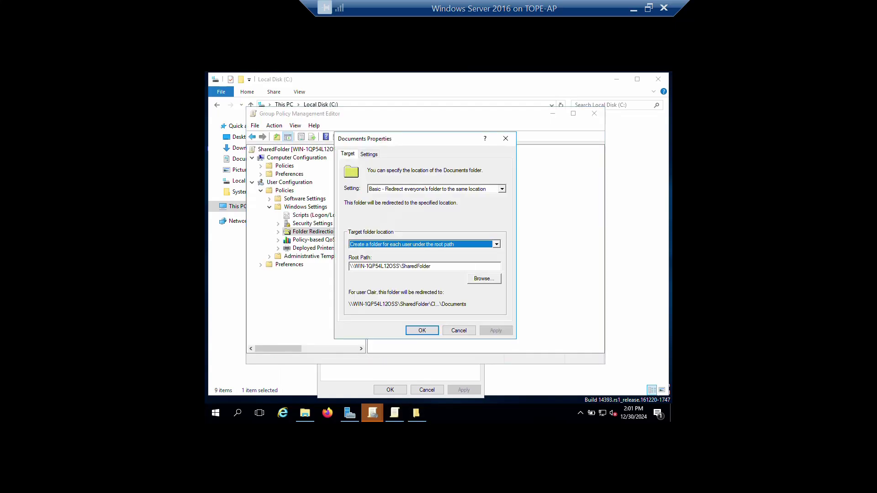
left_click(382, 266)
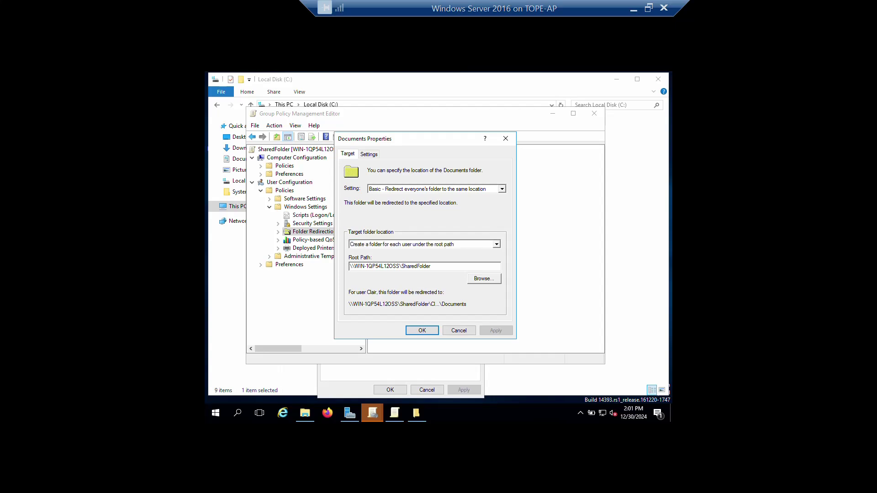
left_click(506, 138)
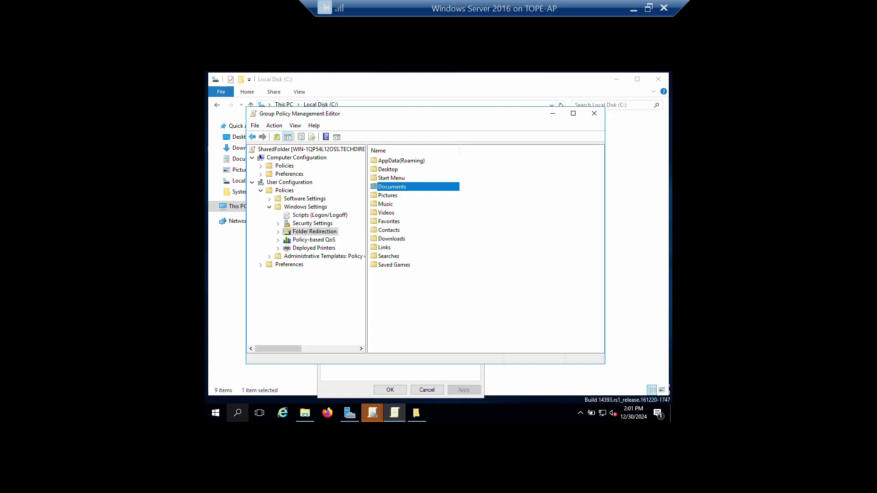
Step: Run gpupdate /force in Command Prompt and agree to sign out
left_click(238, 413)
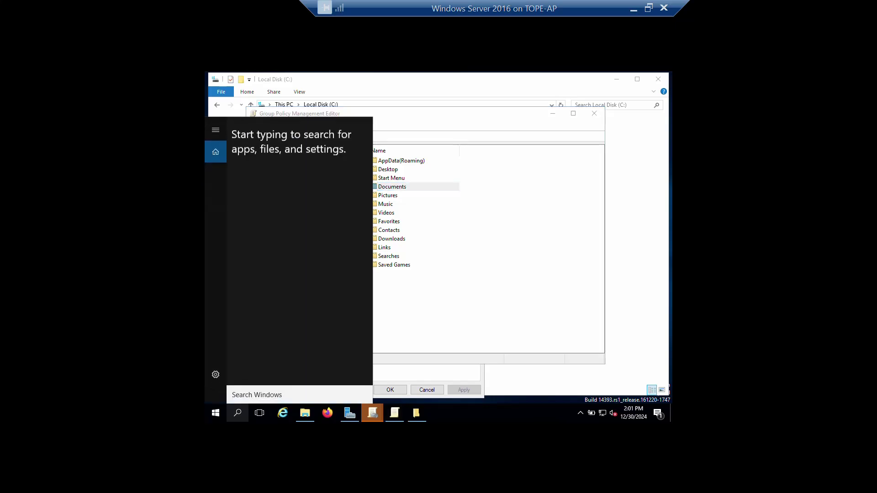
type("cmd")
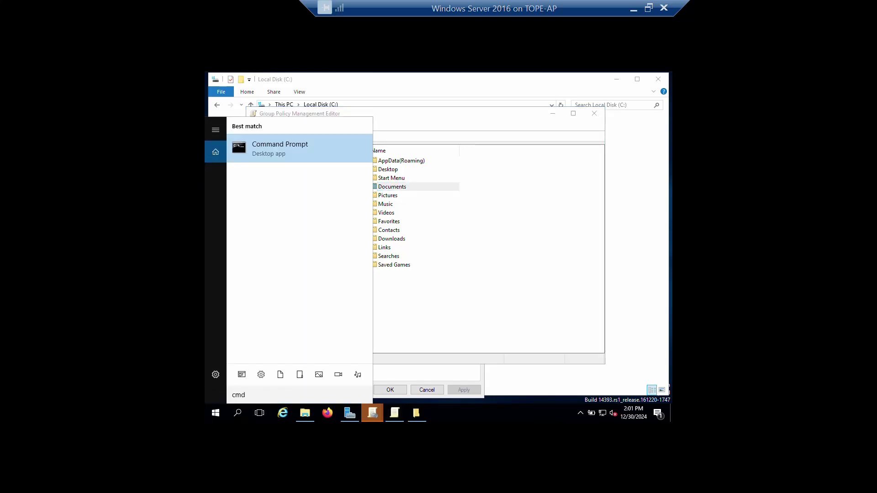
key("Return")
left_click(384, 185)
type("gp")
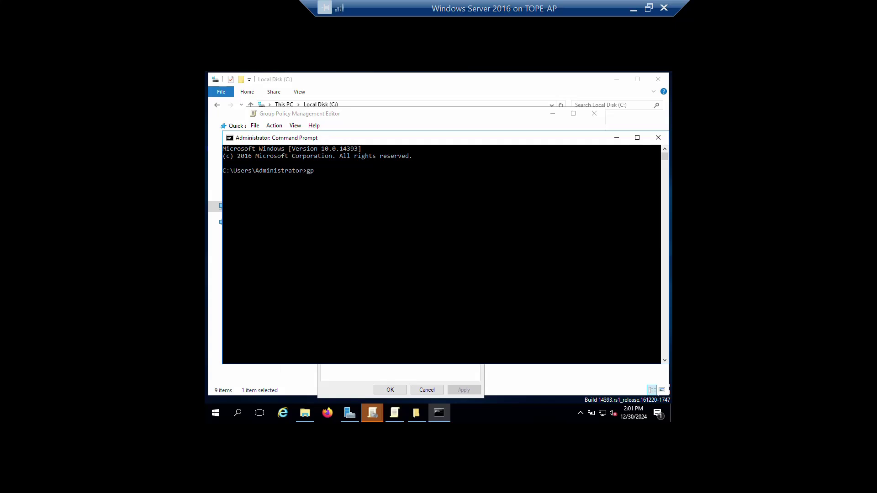
type("update /force")
key("Return")
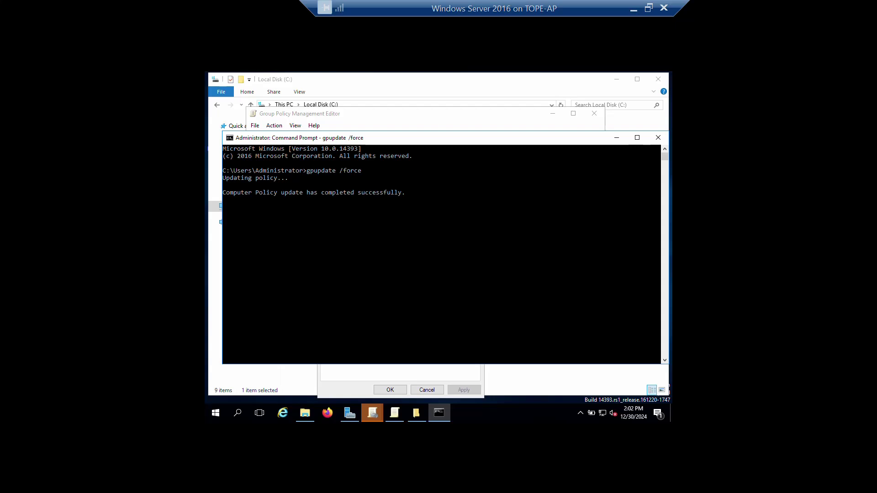
type("Y")
key("Return")
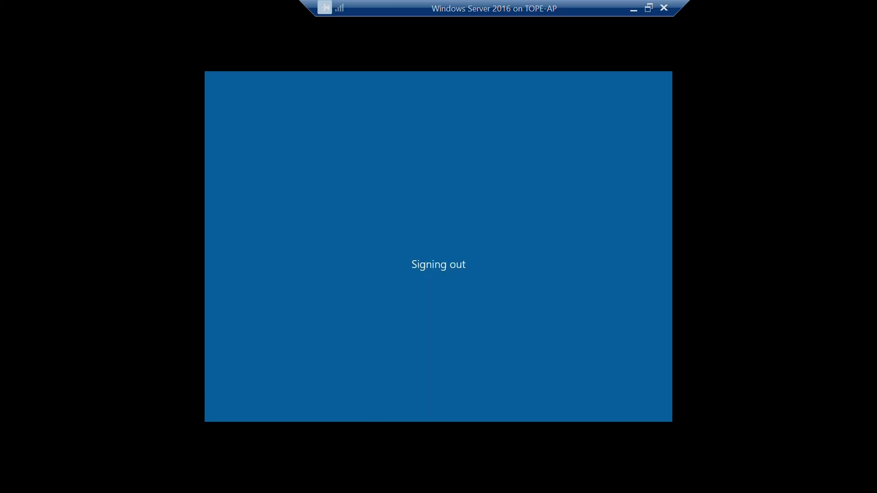
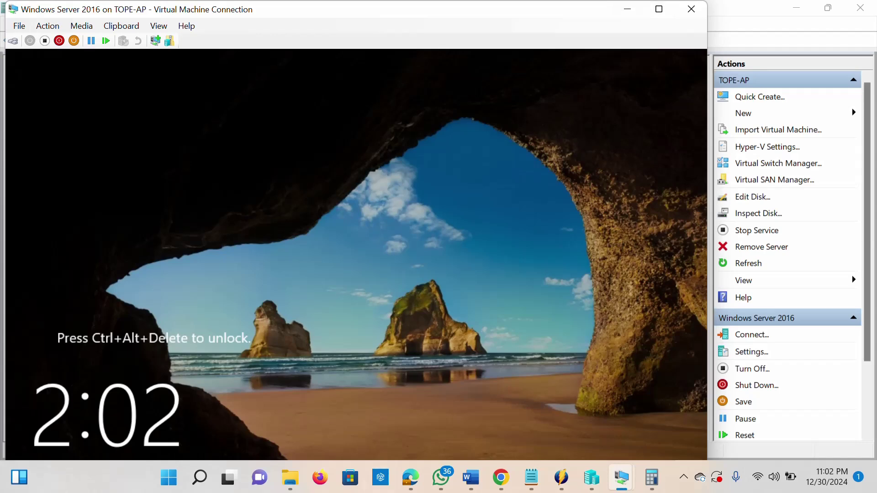
Step: Sign back in to the Windows Server 2016 virtual machine with the Administrator account password and minimize Server Manager
left_click(13, 41)
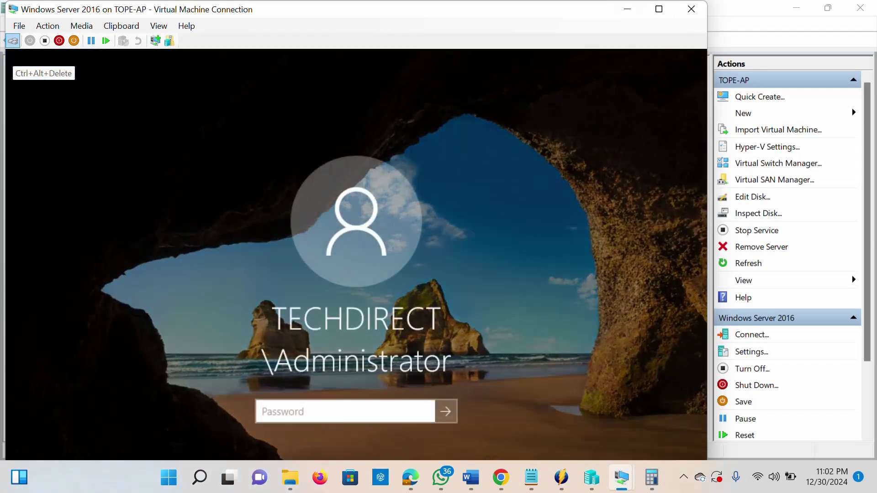
type("********")
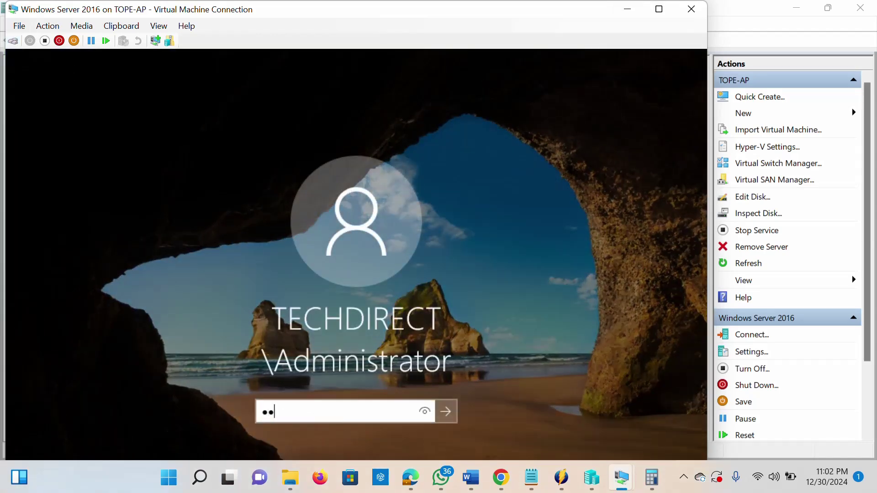
type("*****")
key("Return")
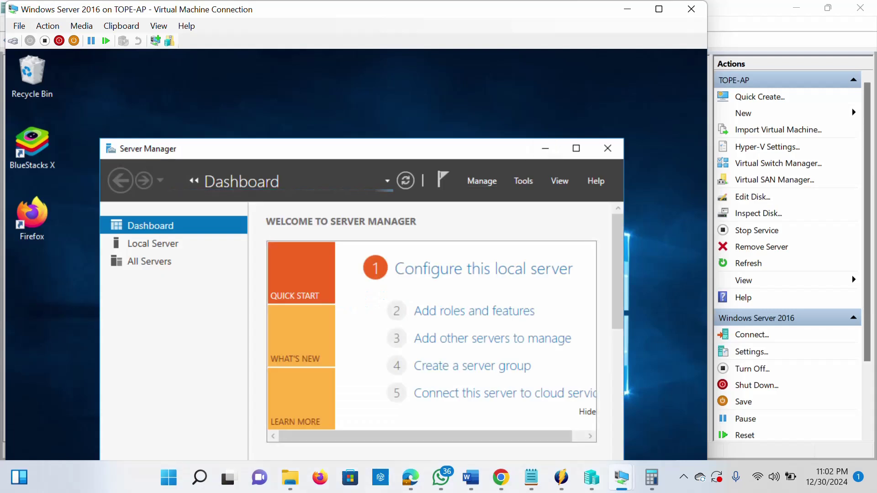
left_click(546, 149)
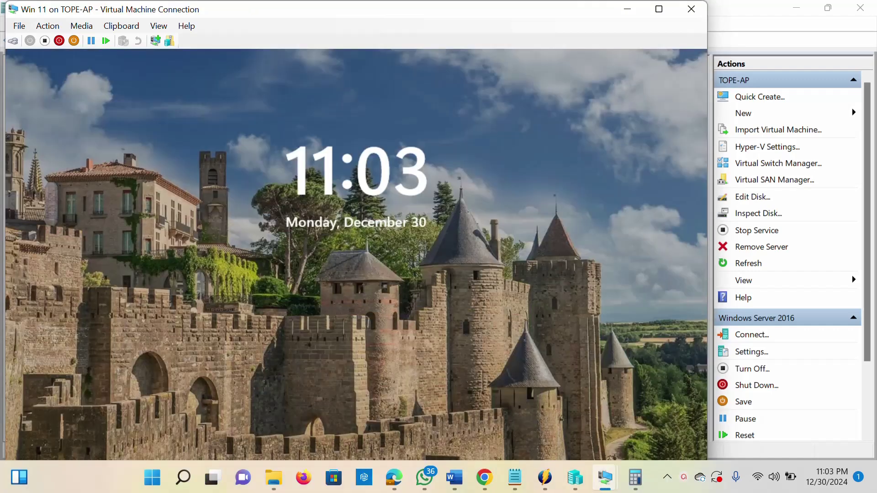
Step: Bring up the sign-in screen of the Win 11 virtual machine
left_click(12, 41)
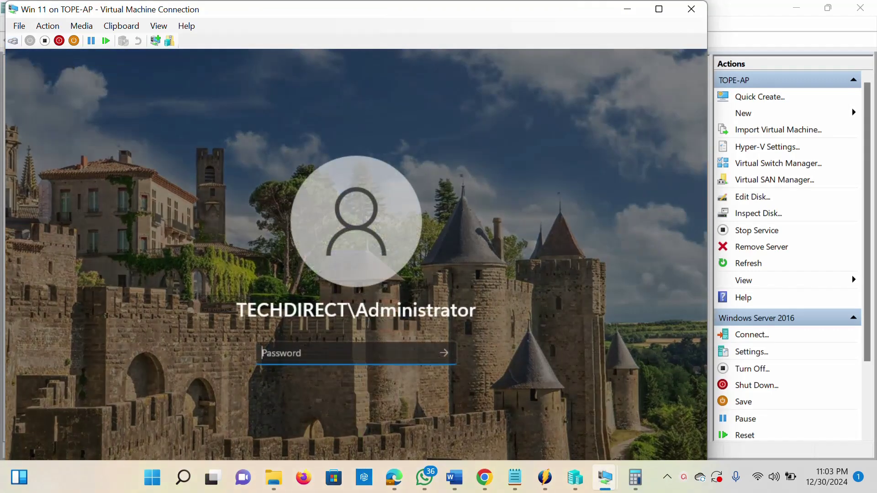
key("Caps_Lock")
type("P•••••••••••")
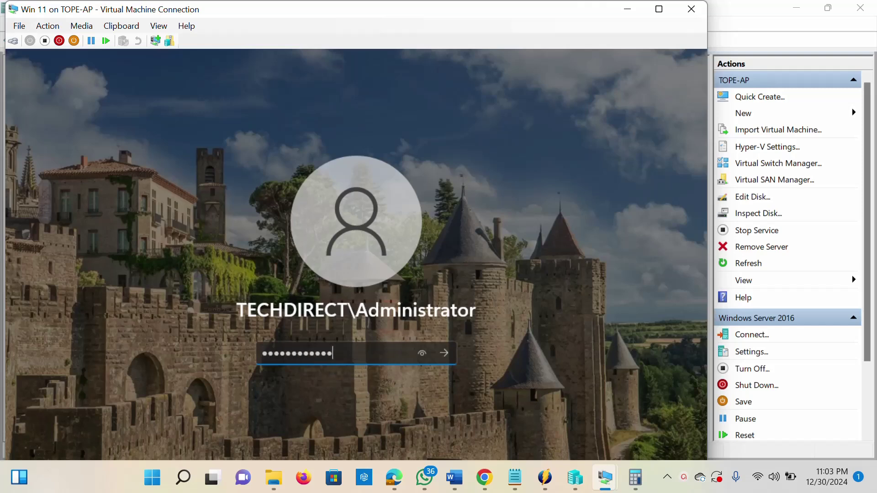
key("BackSpace")
key("BackSpace")
key("BackSpace")
key("BackSpace")
key("BackSpace")
key("BackSpace")
key("BackSpace")
key("BackSpace")
key("BackSpace")
key("BackSpace")
key("BackSpace")
key("BackSpace")
key("Caps_Lock")
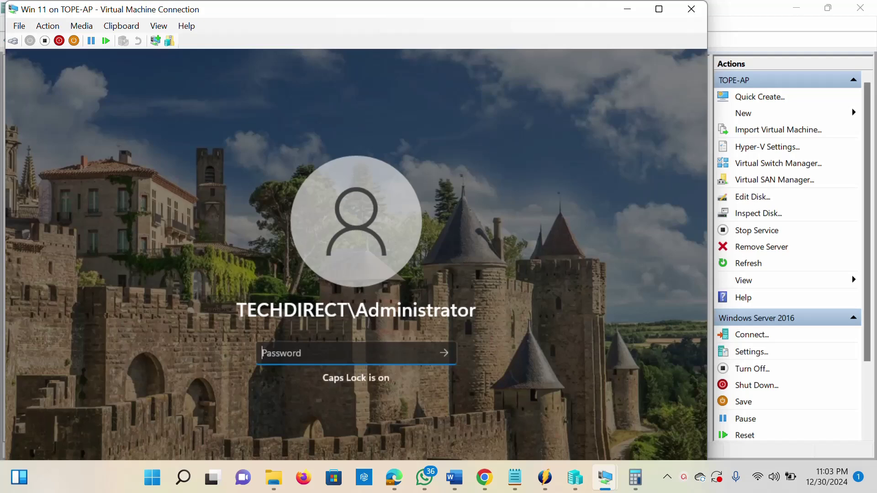
Step: Enter the domain Administrator account password to sign in to the Win 11 virtual machine, and show it full screen
type("••••")
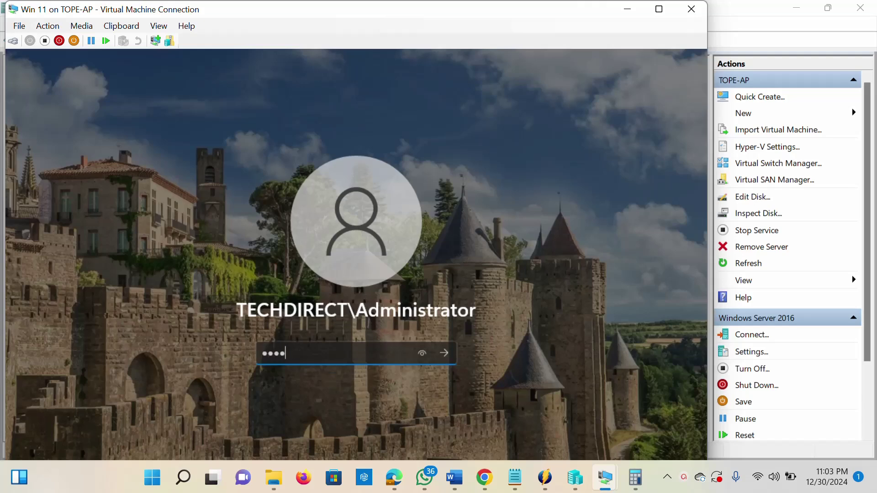
type("••••••••")
key("Return")
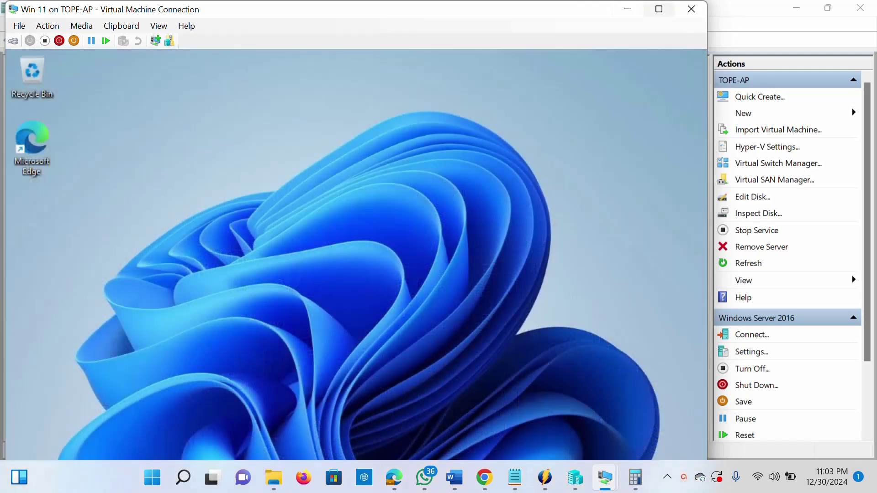
left_click(658, 9)
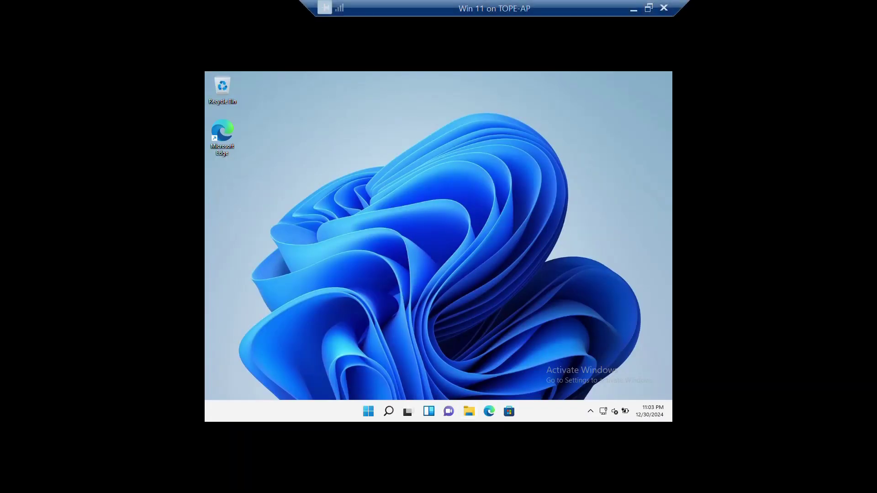
Step: Look through the Documents folder in a maximized File Explorer window and go back up to This PC
left_click(469, 411)
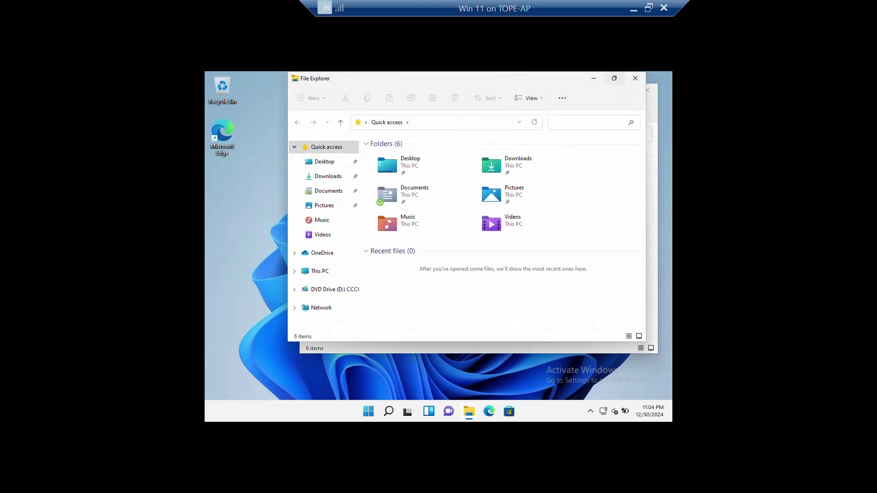
left_click(614, 78)
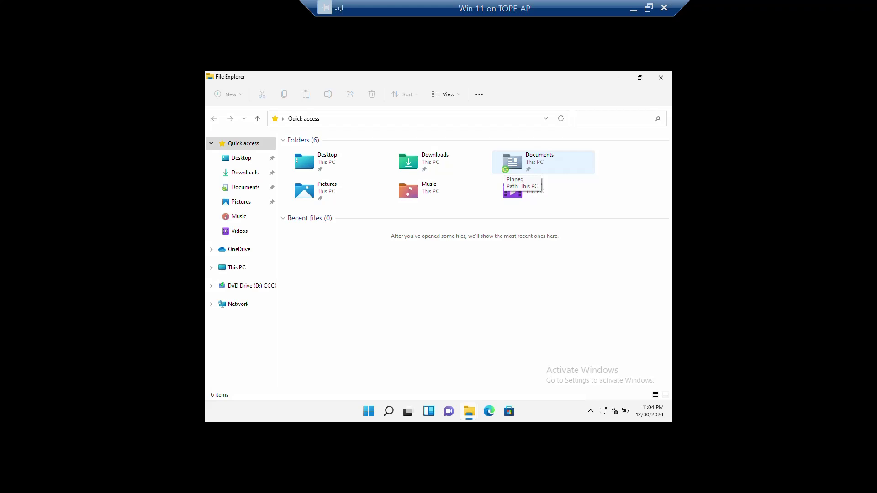
double_click(507, 164)
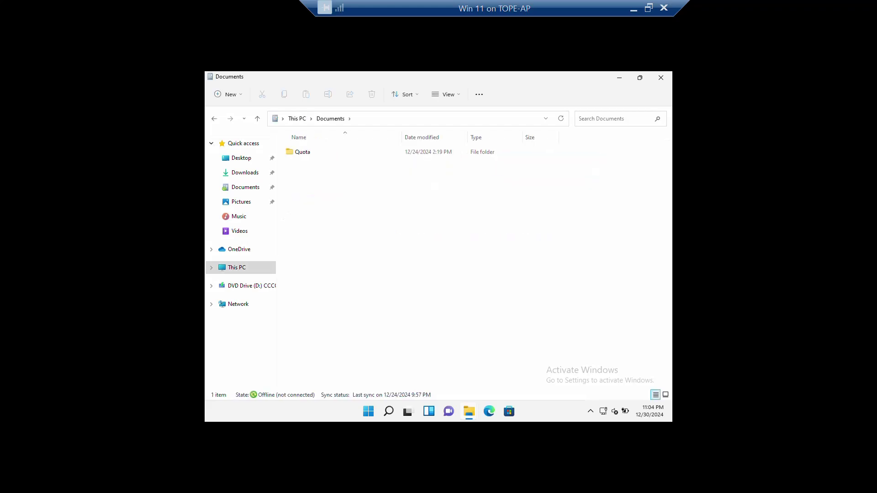
left_click(257, 118)
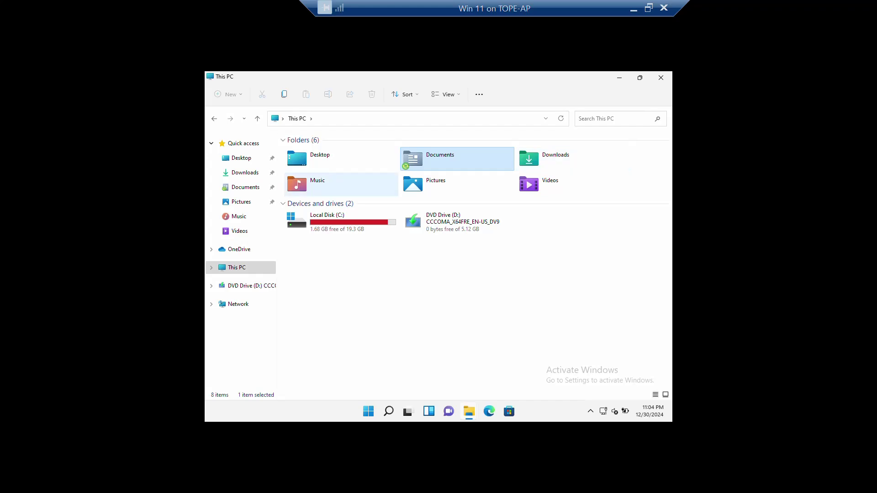
Step: Open the properties of the Documents folder and check the target location where its files are stored
key("shift+F10")
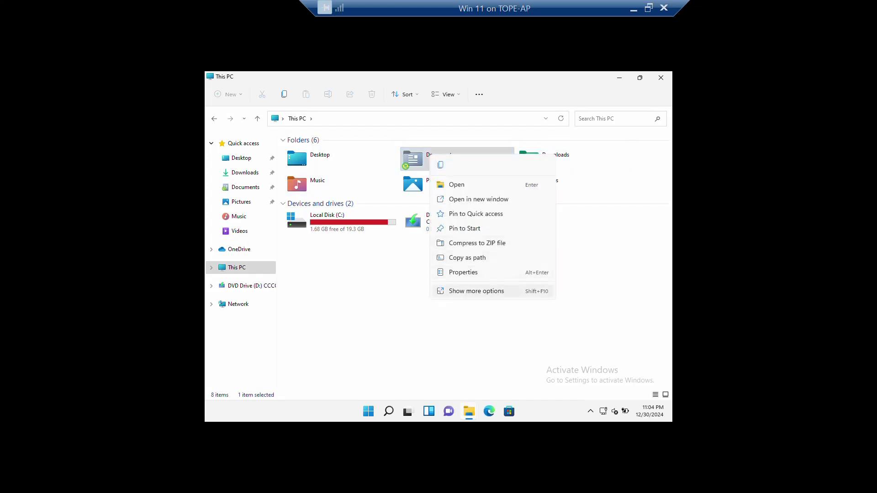
key("Return")
key("Up")
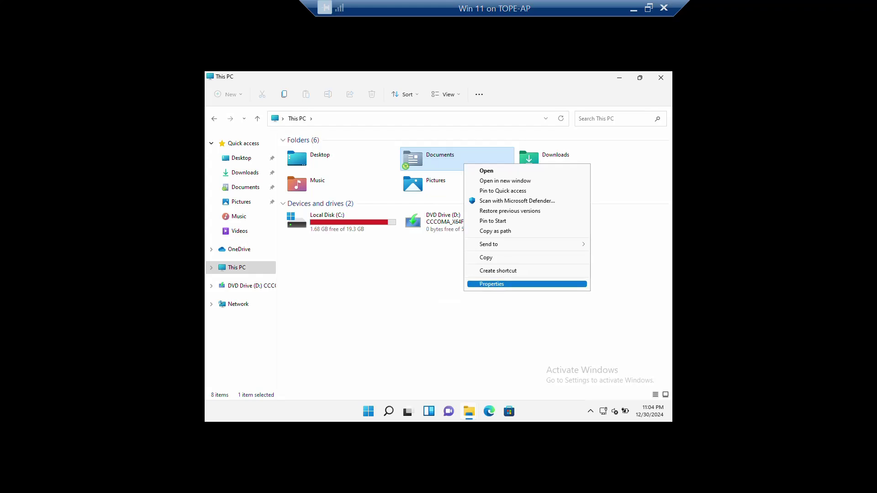
key("Return")
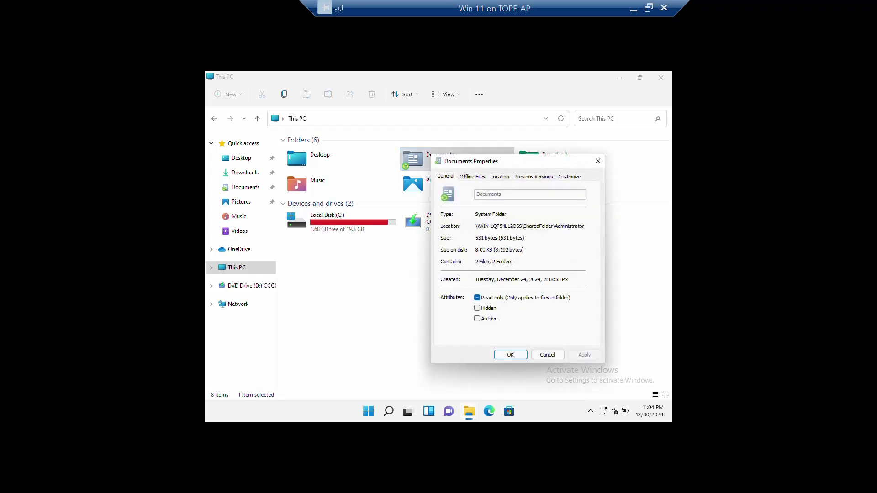
key("ctrl+Tab")
key("ctrl+Tab")
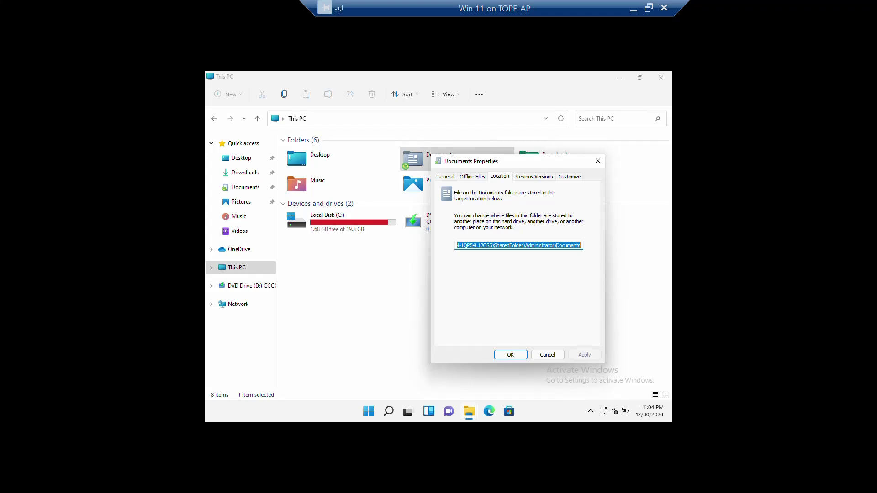
Step: Switch to the Windows Server 2016 virtual machine in full screen and show the contents of Local Disk (C:) in File Explorer
mouse_move(469, 411)
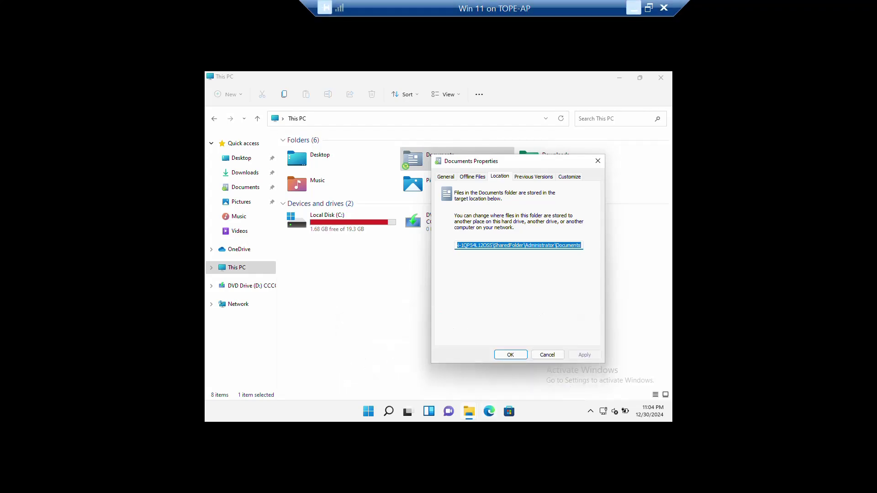
left_click(633, 8)
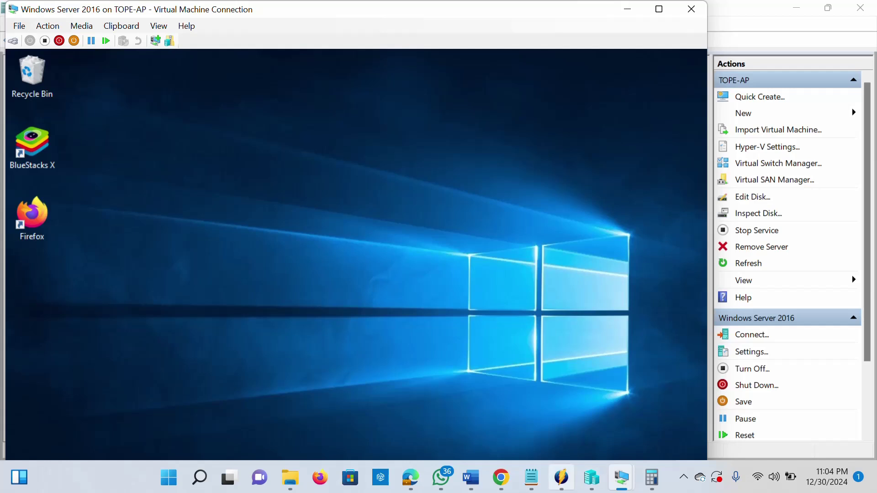
mouse_move(621, 477)
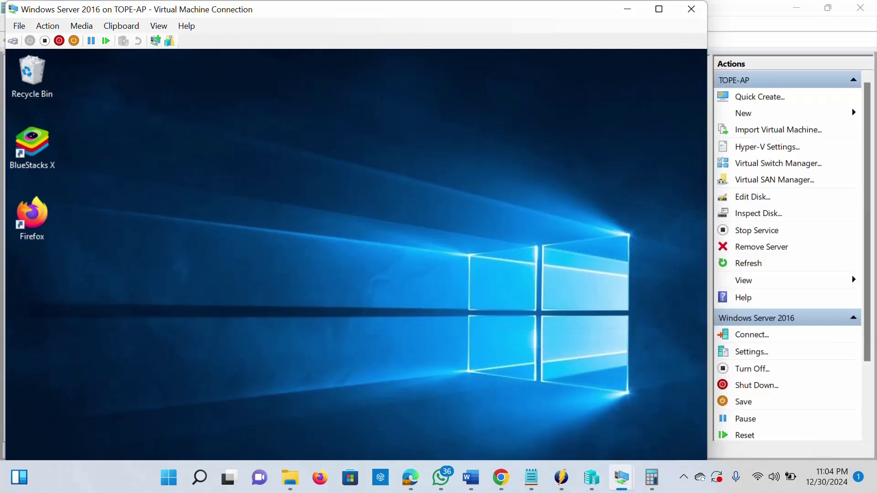
left_click(659, 9)
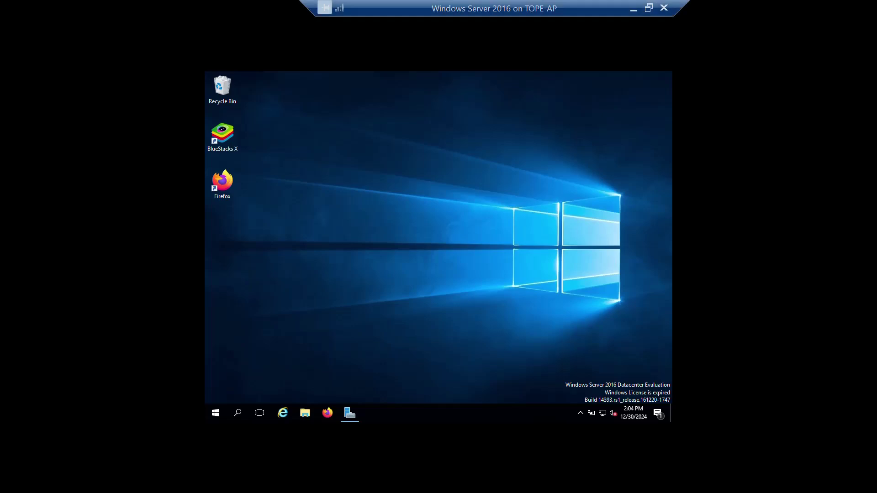
left_click(305, 413)
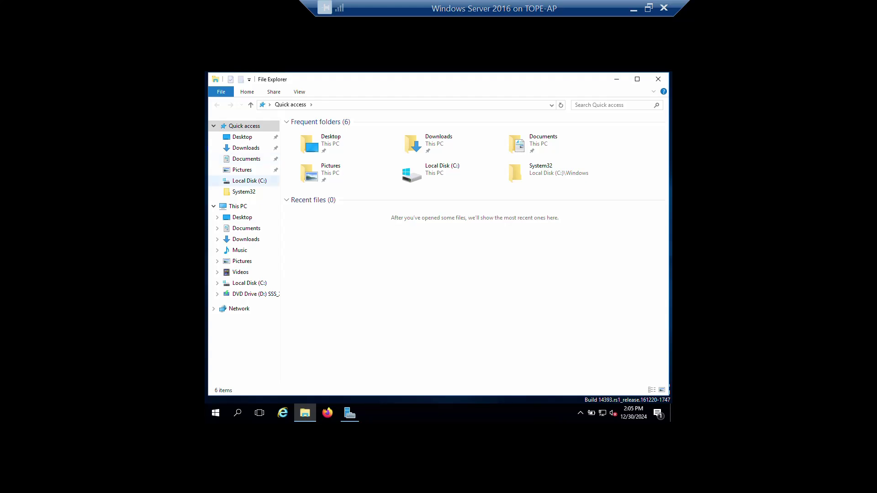
left_click(249, 180)
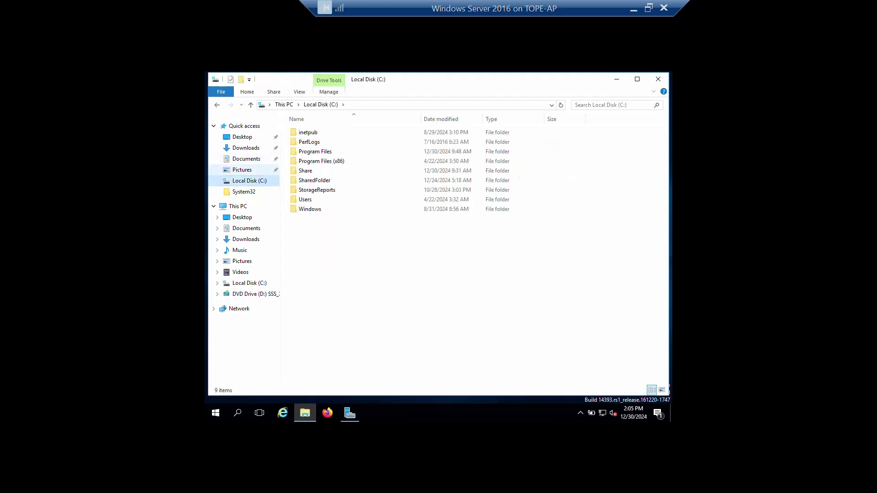
Step: Look through the server's Documents folder and go back up to This PC
left_click(246, 159)
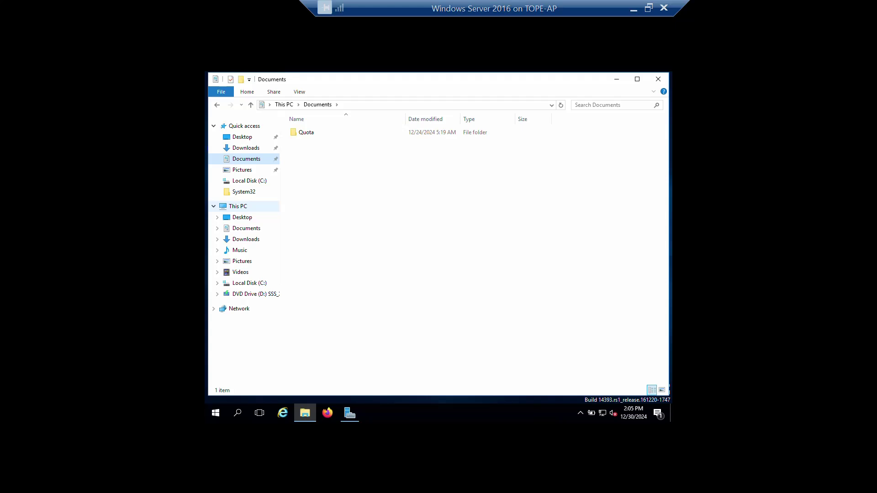
double_click(238, 206)
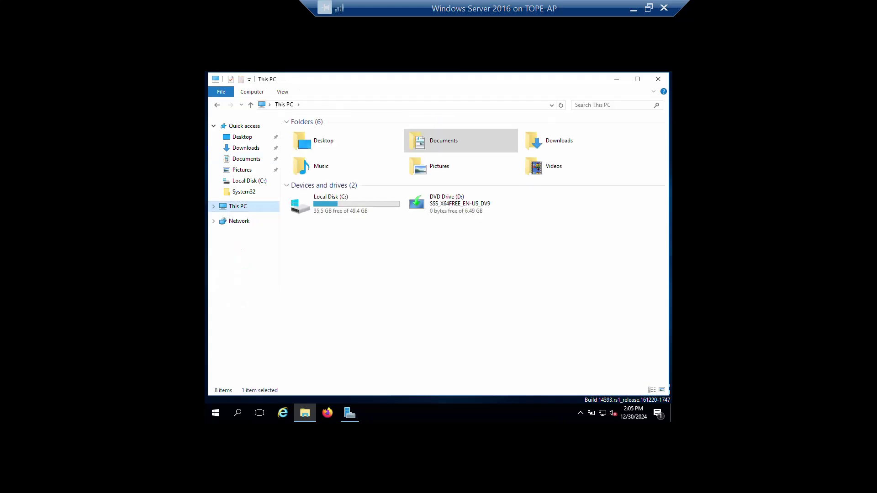
key("Tab")
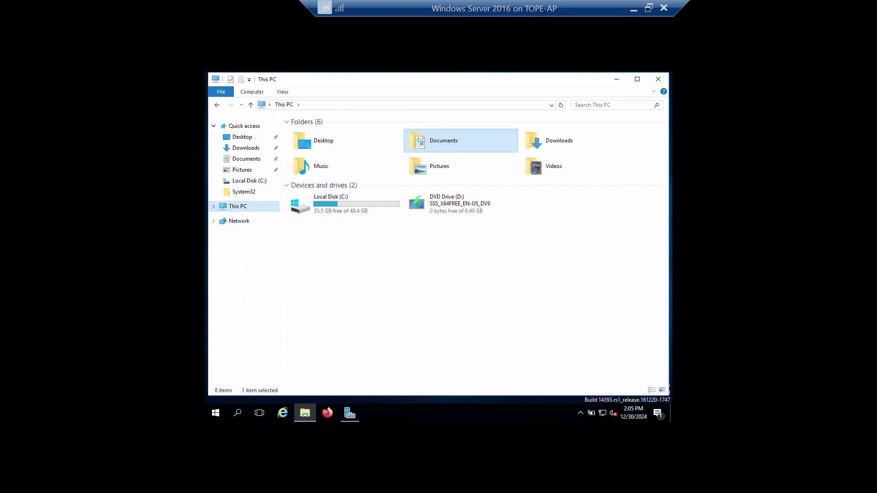
key("Return")
key("alt+Up")
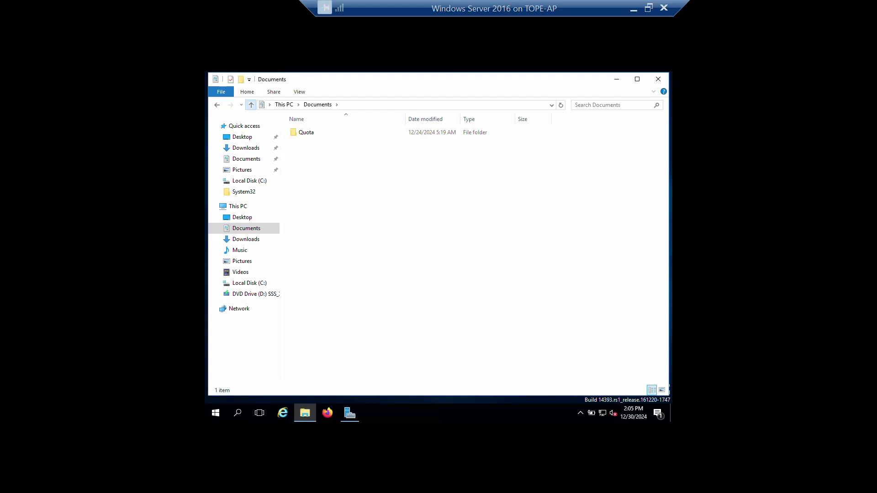
Step: Browse Local Disk (C:) to SharedFolder\Administrator\Documents and check the contents of the redirected folder
left_click(344, 203)
key("Return")
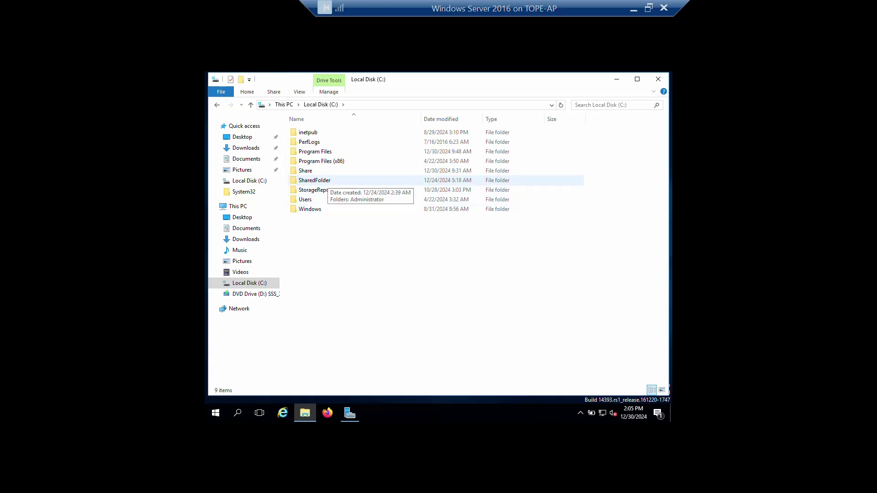
double_click(315, 180)
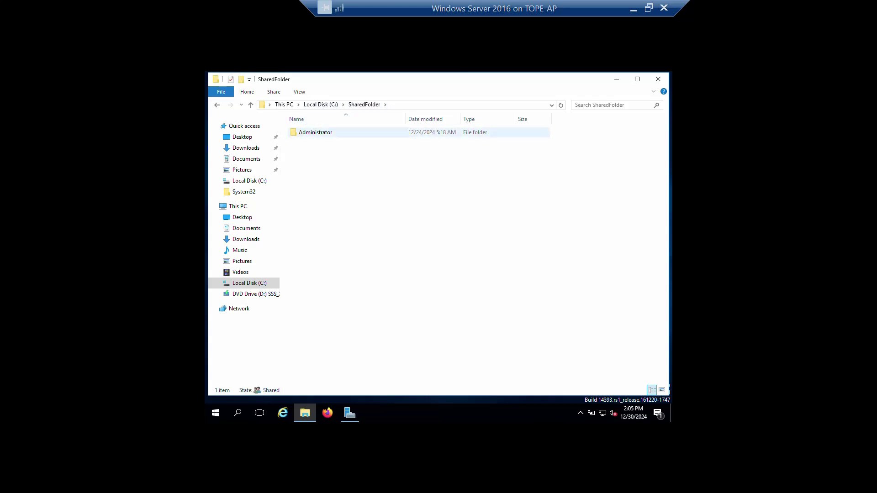
double_click(315, 132)
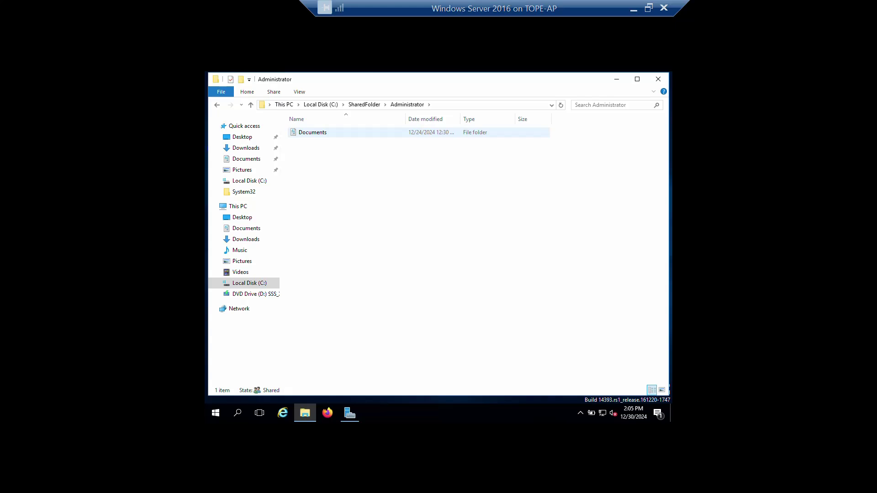
double_click(316, 132)
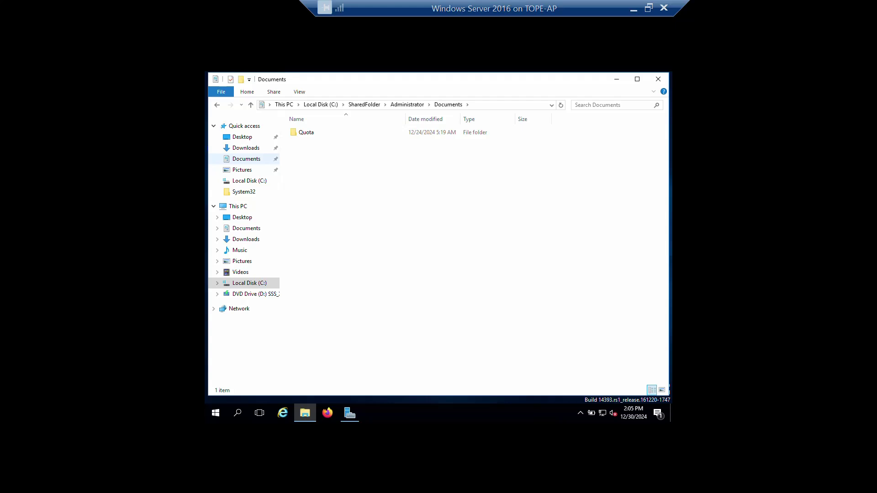
Step: Compare the server's Documents folder with C:\SharedFolder\Administrator, and go back up to SharedFolder
left_click(247, 158)
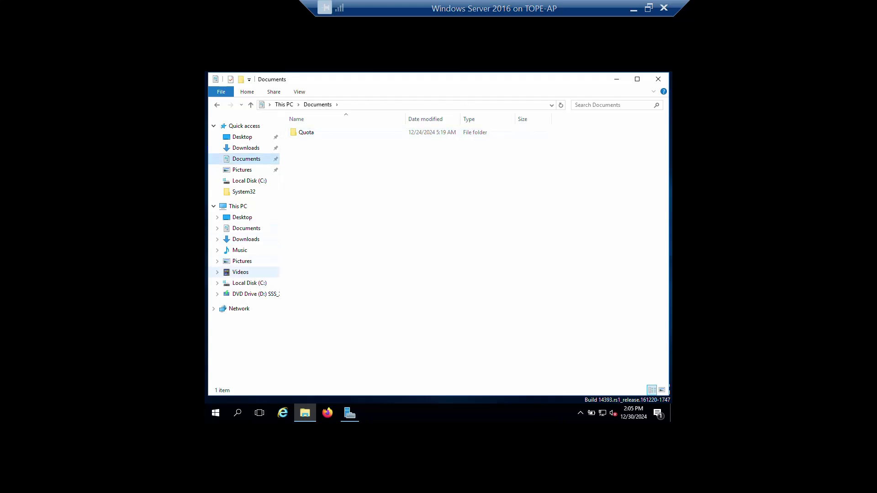
left_click(238, 206)
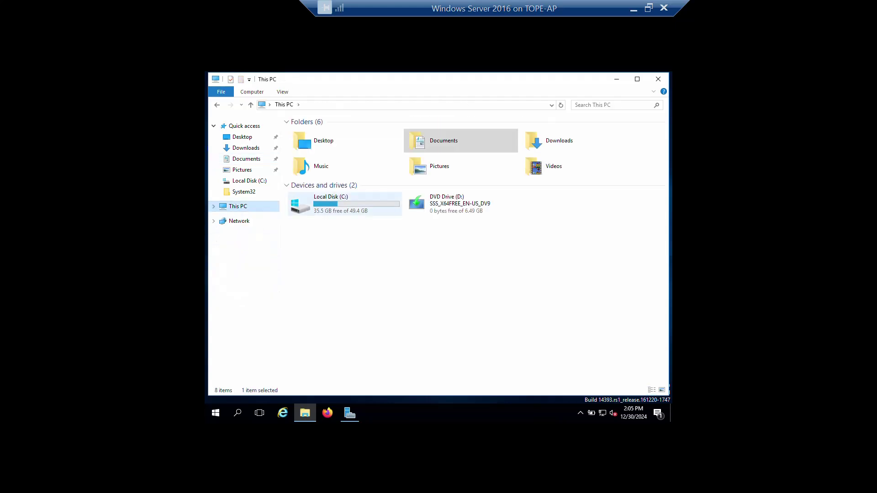
double_click(333, 203)
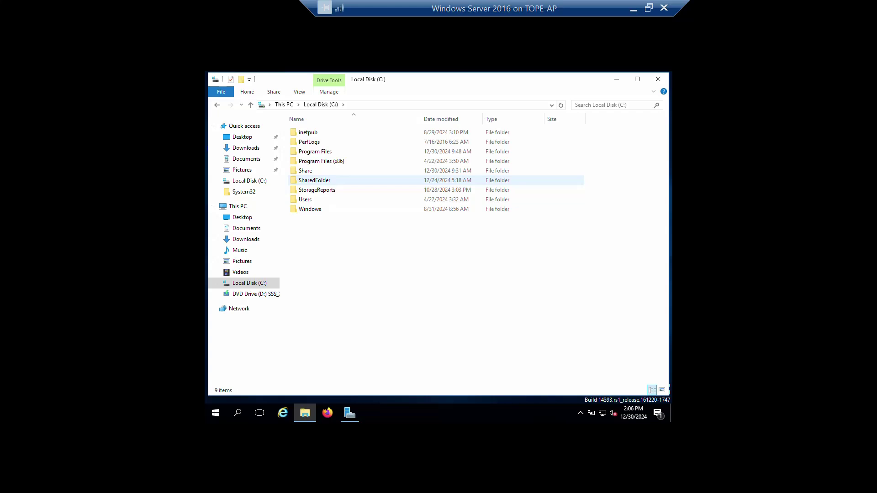
double_click(314, 180)
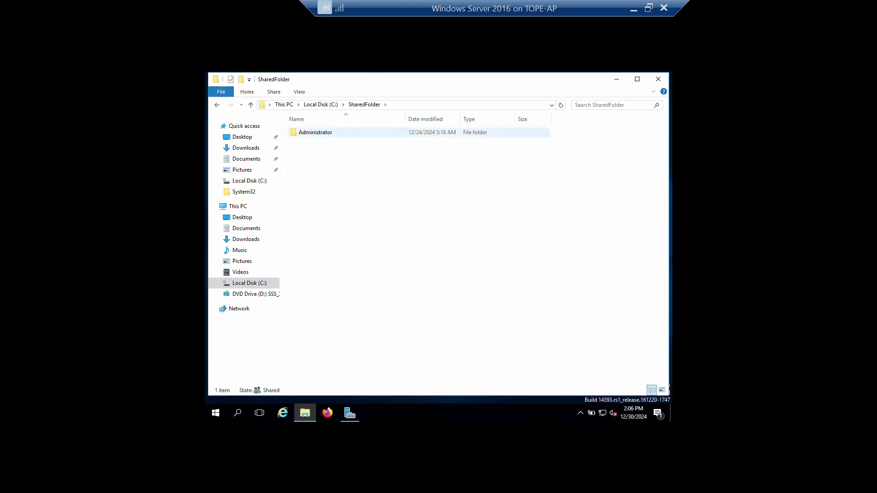
double_click(315, 132)
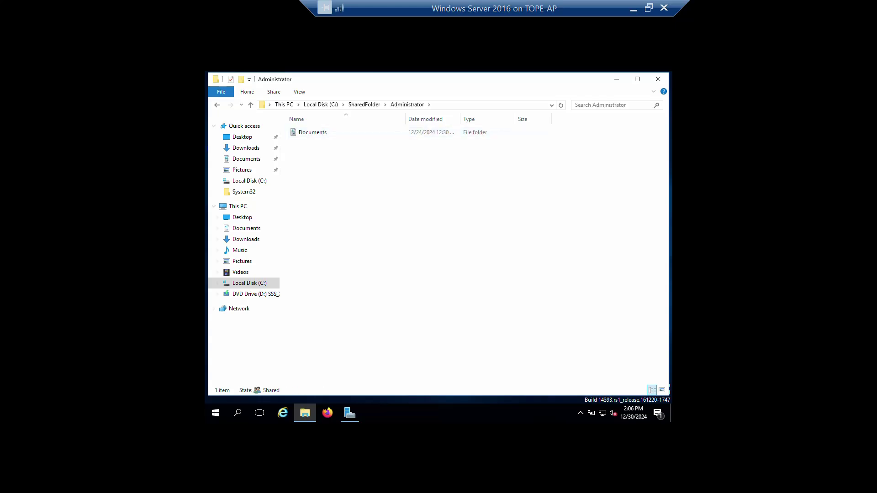
left_click(250, 105)
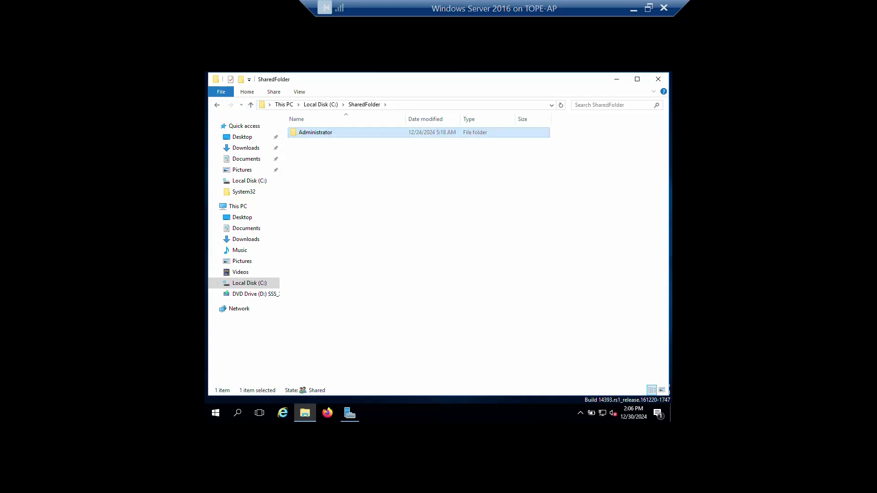
left_click(634, 9)
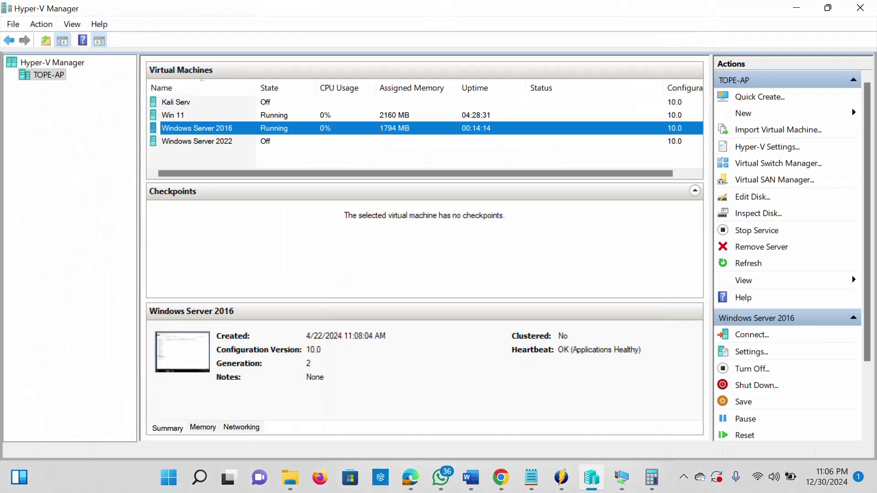
mouse_move(622, 477)
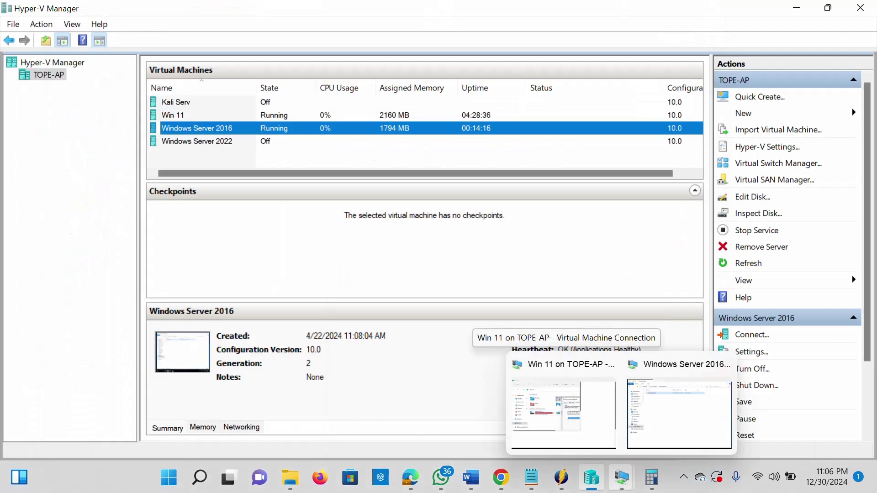
left_click(679, 406)
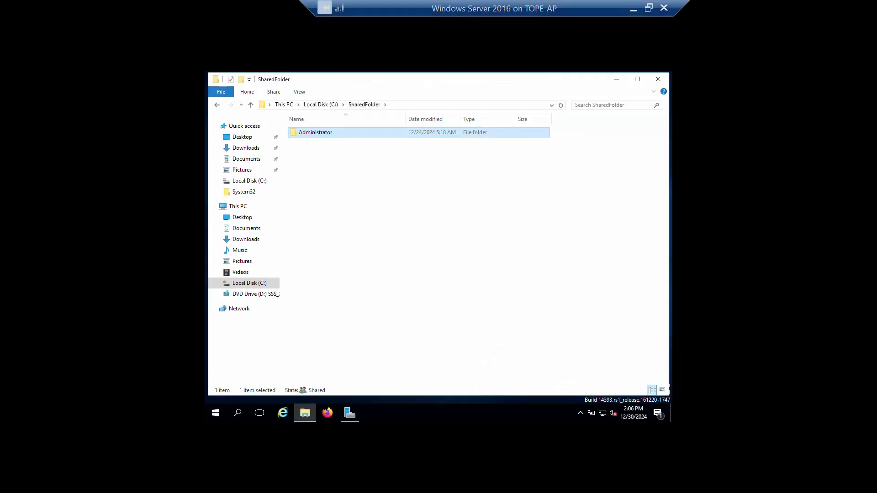
Step: Open Group Policy Management from Server Manager and open the SharedFolder GPO under techdirect.local for editing
left_click(350, 413)
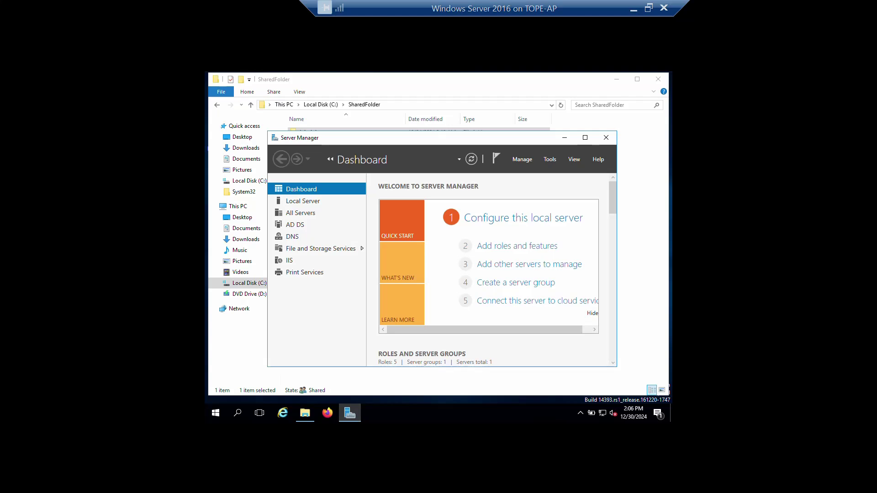
left_click(549, 159)
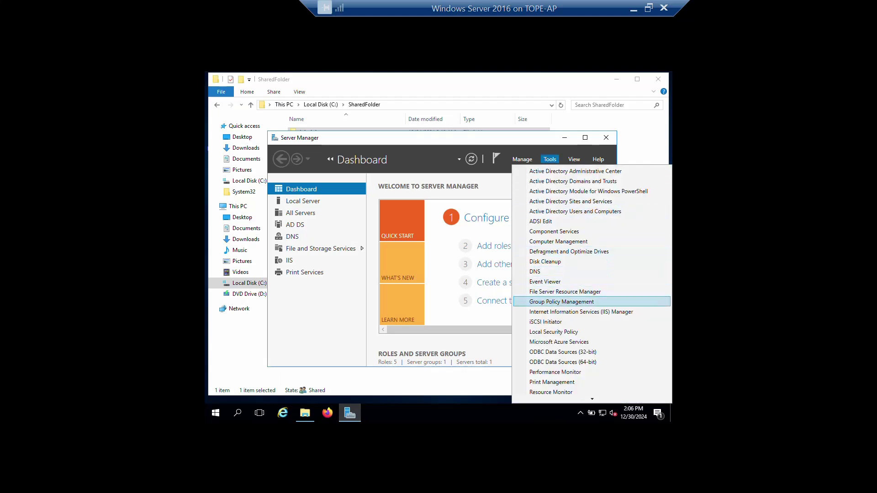
left_click(561, 302)
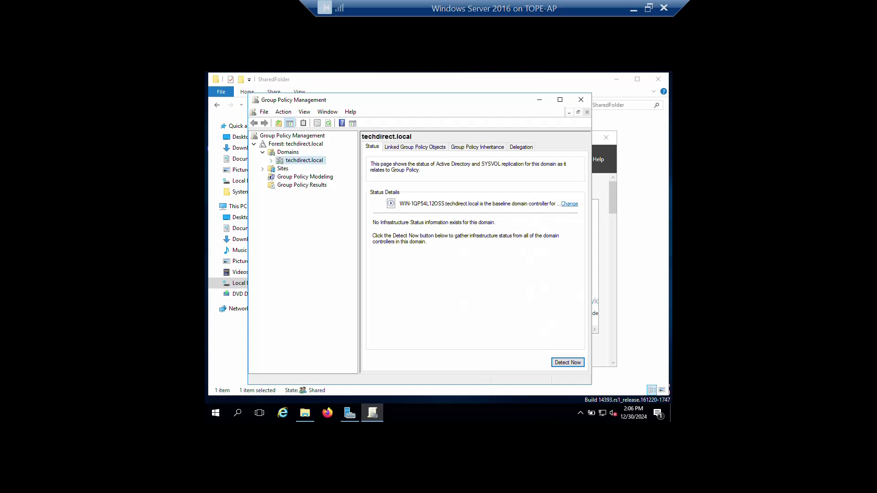
key("Right")
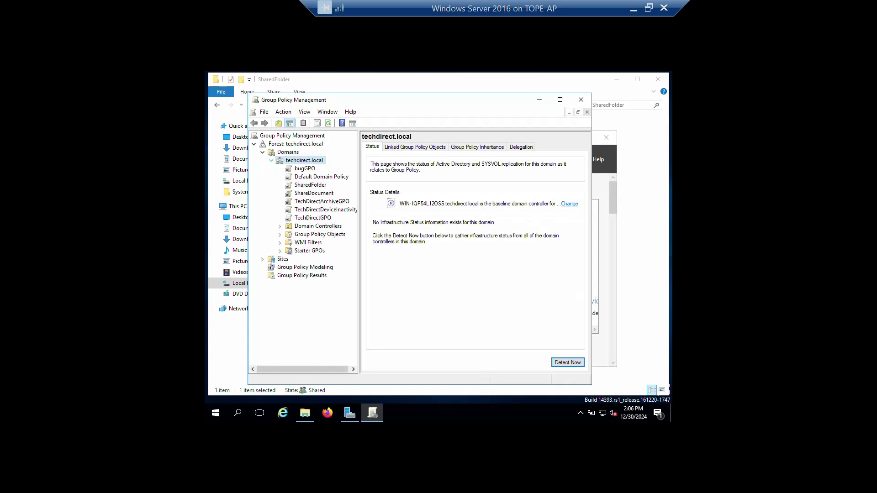
left_click(311, 185)
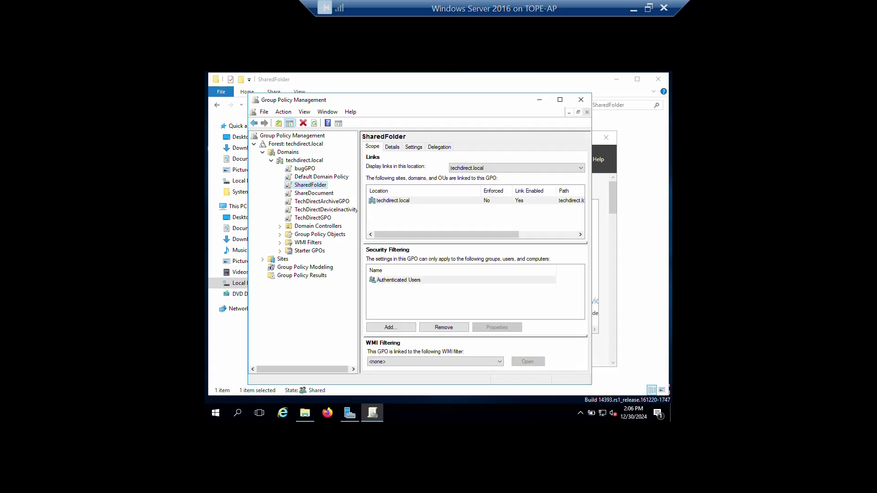
right_click(312, 186)
left_click(336, 192)
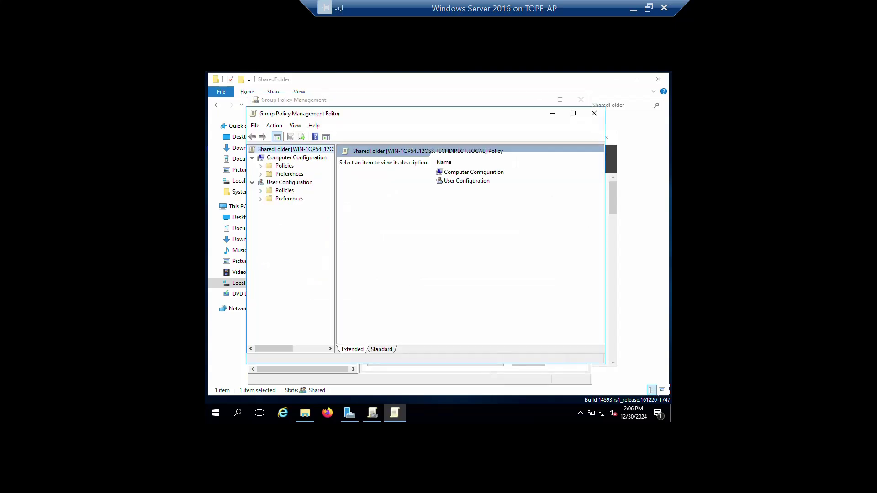
Step: Open the properties of Documents under User Configuration > Policies > Windows Settings > Folder Redirection to review its target setting and root path
left_click(260, 191)
left_click(306, 207)
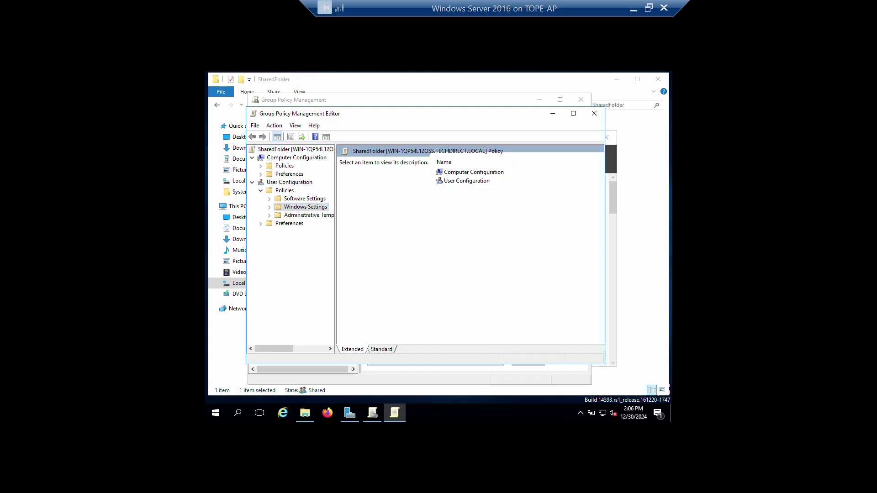
left_click(270, 207)
left_click(312, 232)
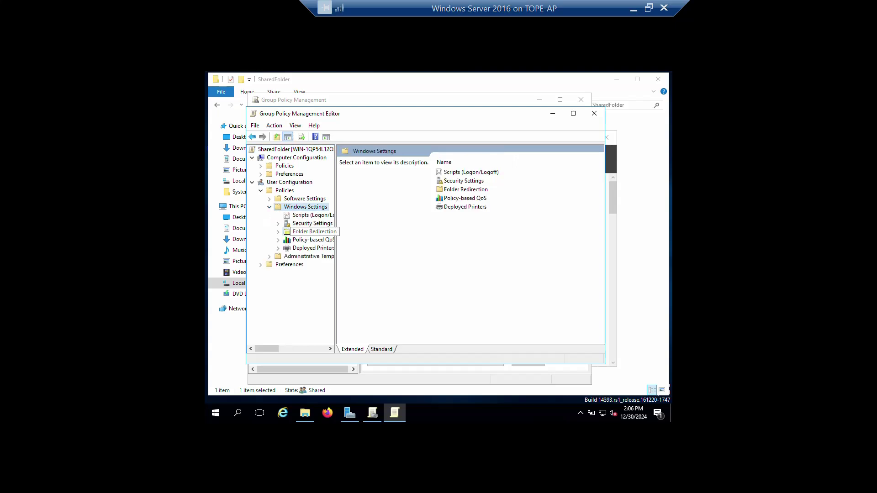
left_click(359, 187)
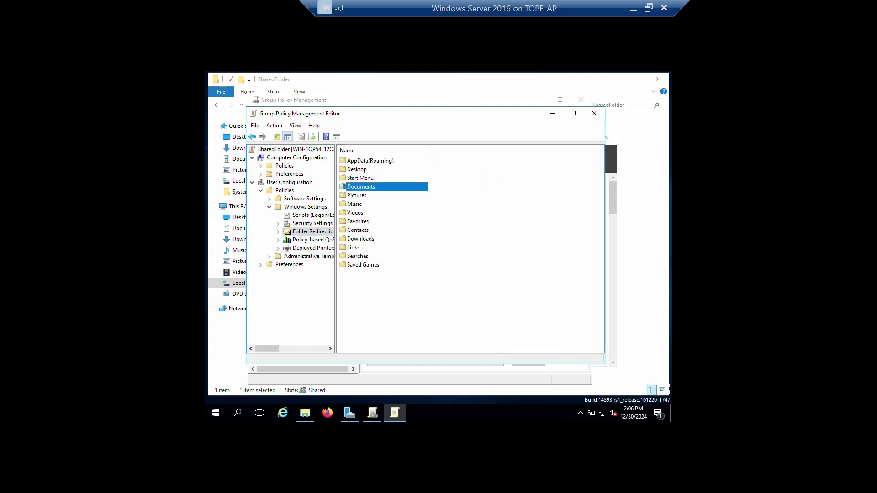
right_click(359, 189)
left_click(379, 196)
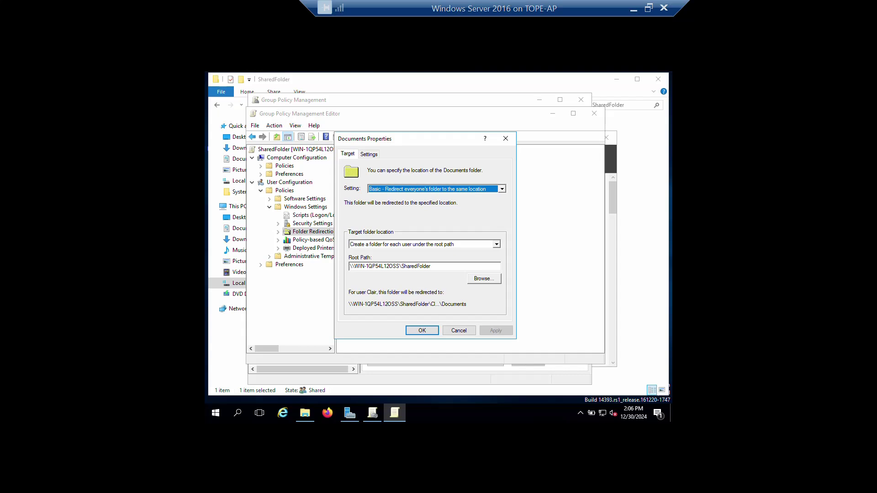
Step: Return to the File Explorer window and look inside the Administrator folder in SharedFolder
left_click(305, 413)
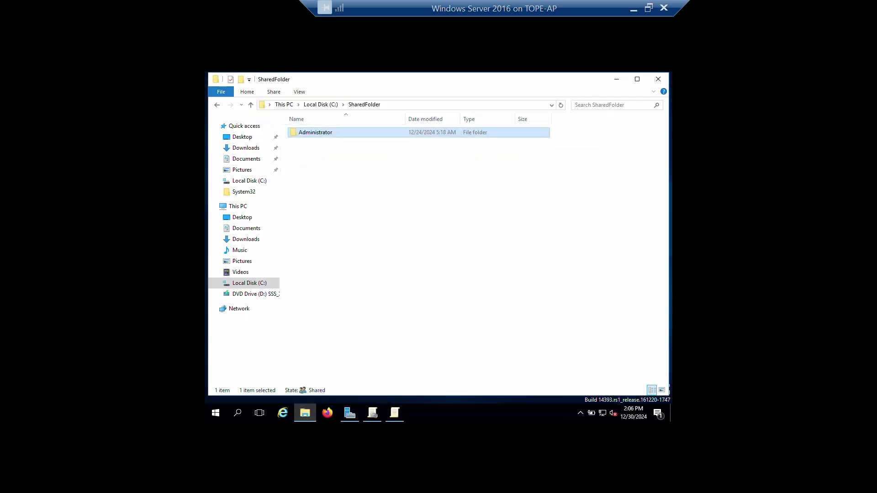
key("Return")
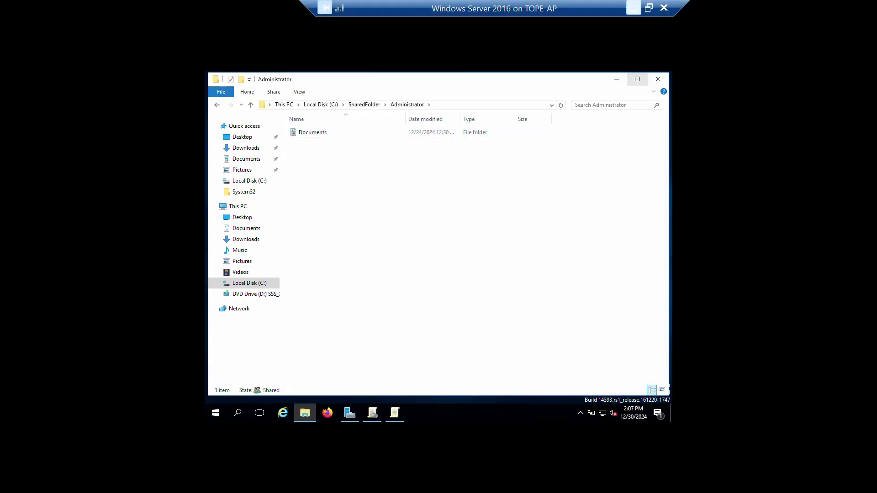
Step: Switch from the Windows Server 2016 virtual machine to the Win 11 virtual machine and bring up its sign-in prompt
left_click(634, 8)
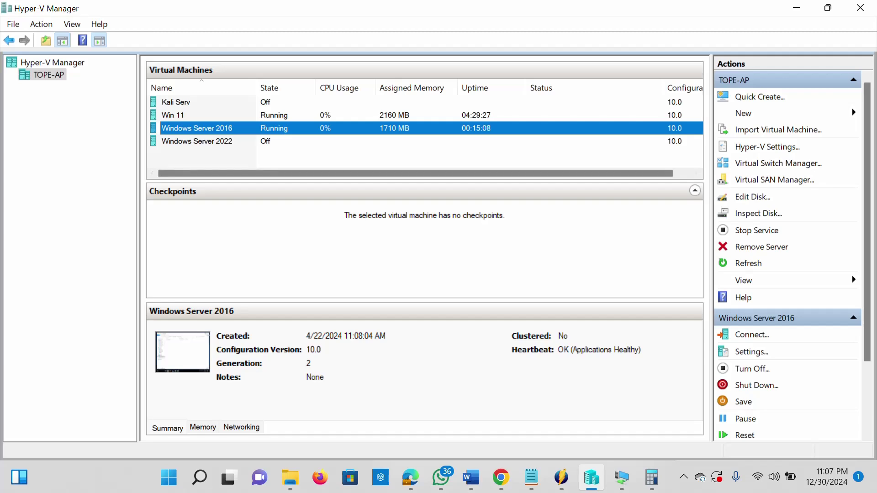
mouse_move(622, 477)
left_click(562, 413)
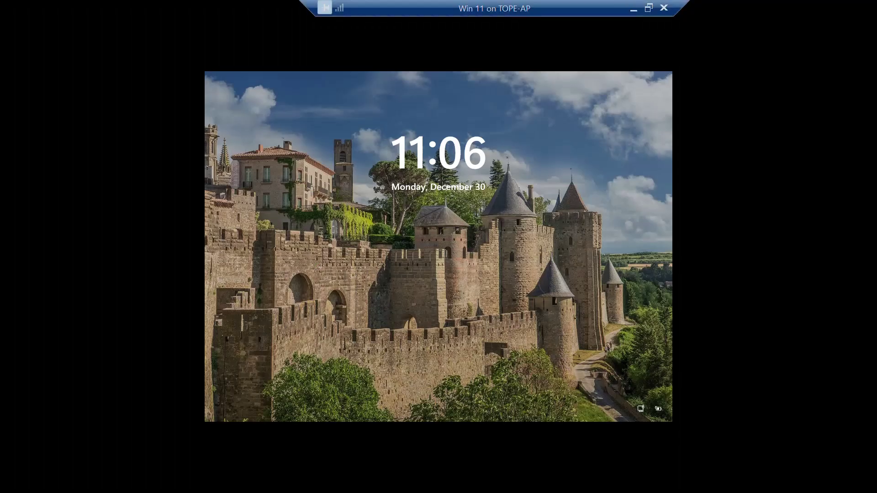
key("space")
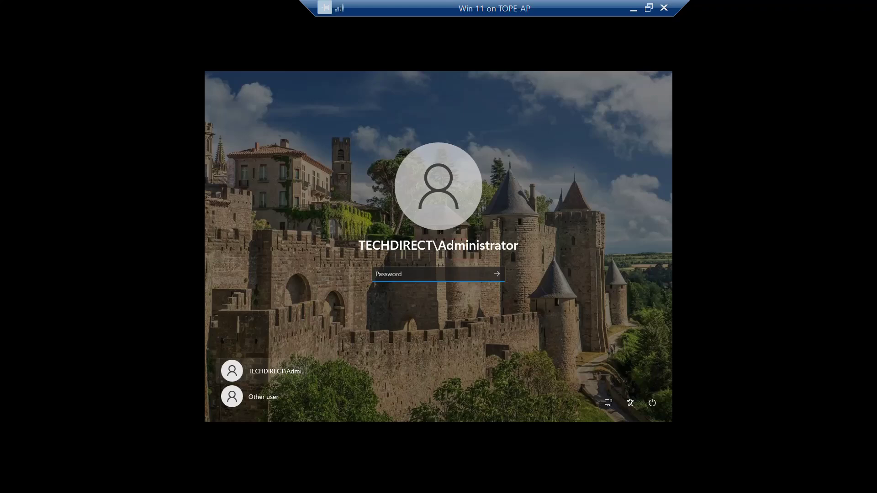
Step: Enter the account password to sign in to Windows 11 as the TECHDIRECT domain administrator
key("Caps_Lock")
type("************")
key("BackSpace")
key("BackSpace")
key("BackSpace")
key("BackSpace")
key("BackSpace")
key("BackSpace")
key("BackSpace")
key("BackSpace")
key("BackSpace")
key("BackSpace")
key("BackSpace")
key("BackSpace")
key("BackSpace")
type("*************")
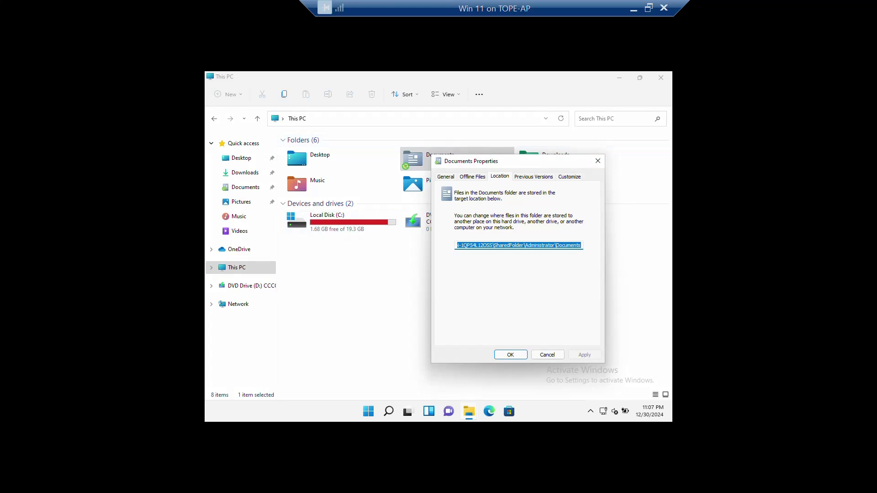
Step: Examine the network target path on the Location page of the client's Documents properties, and minimize the Win 11 virtual machine window
left_click_drag(503, 161, 552, 281)
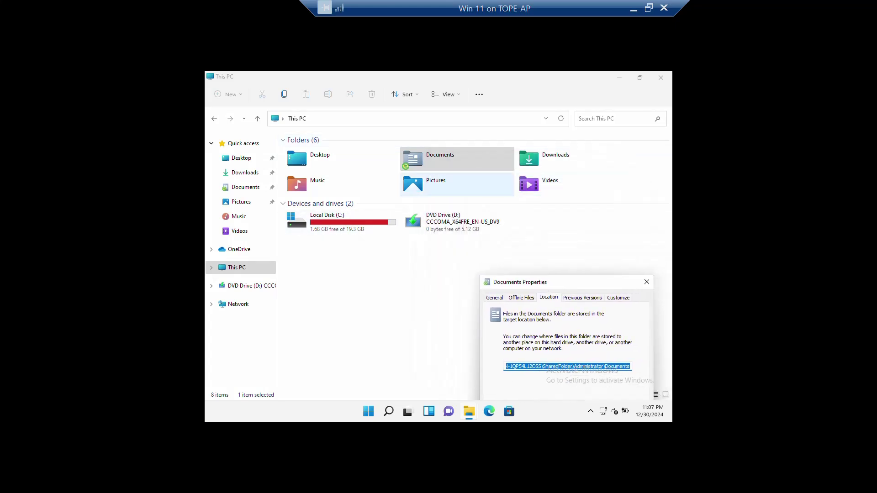
left_click(457, 159)
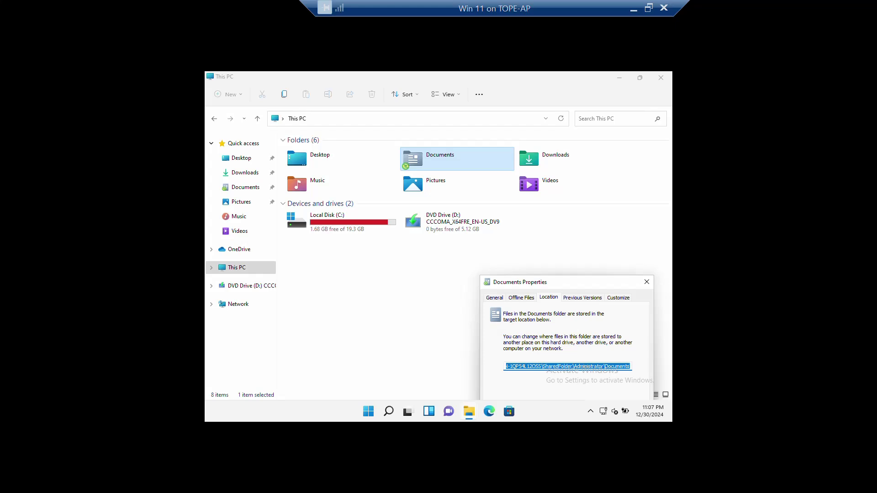
left_click_drag(549, 282, 489, 185)
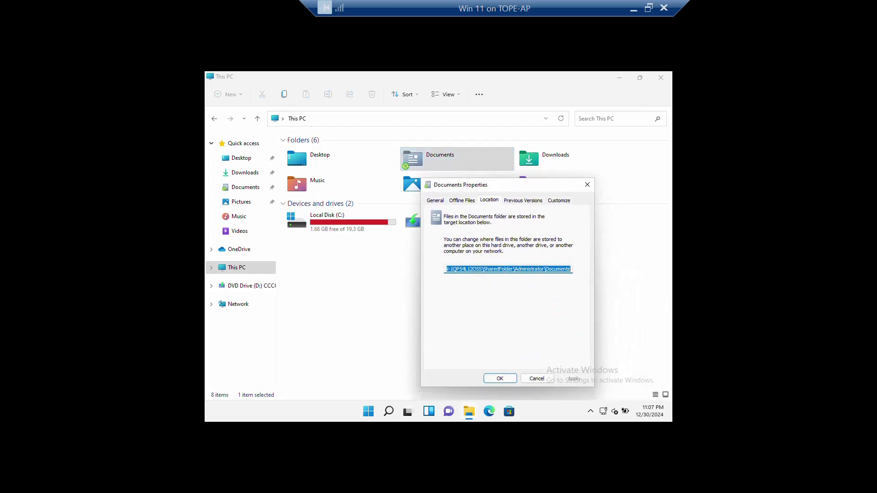
left_click(457, 269)
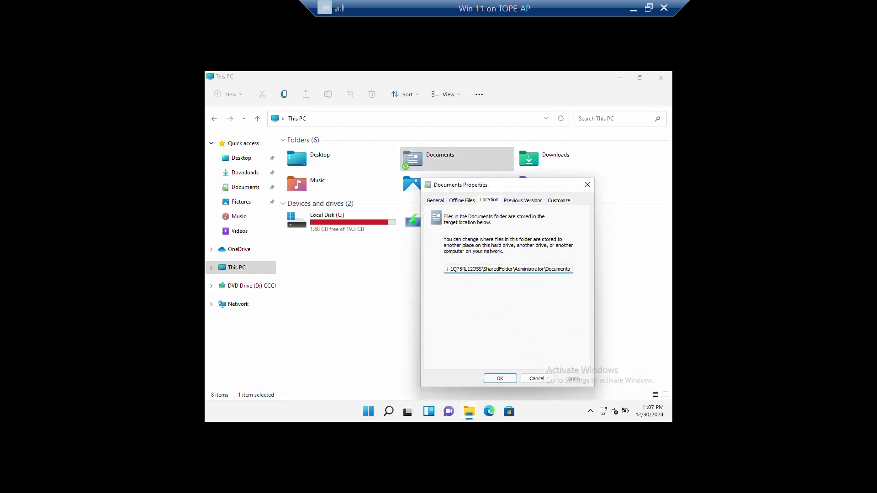
double_click(466, 269)
left_click(467, 269)
double_click(476, 269)
left_click(476, 269)
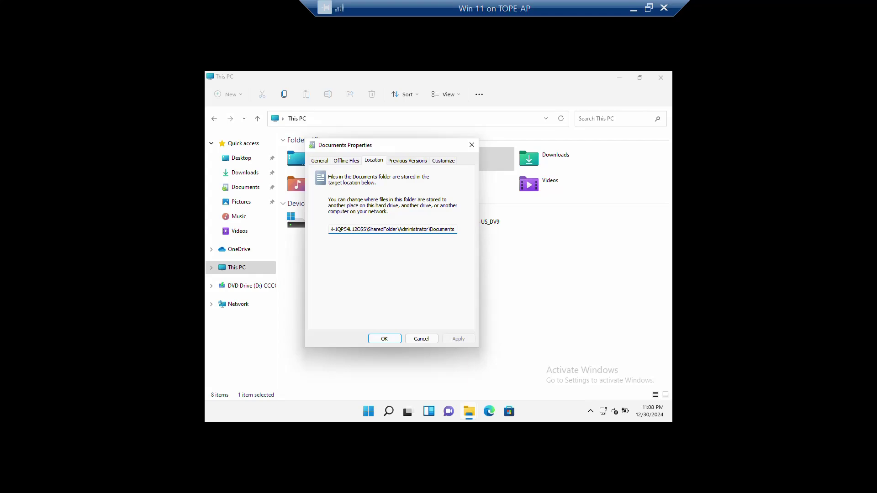
left_click(633, 9)
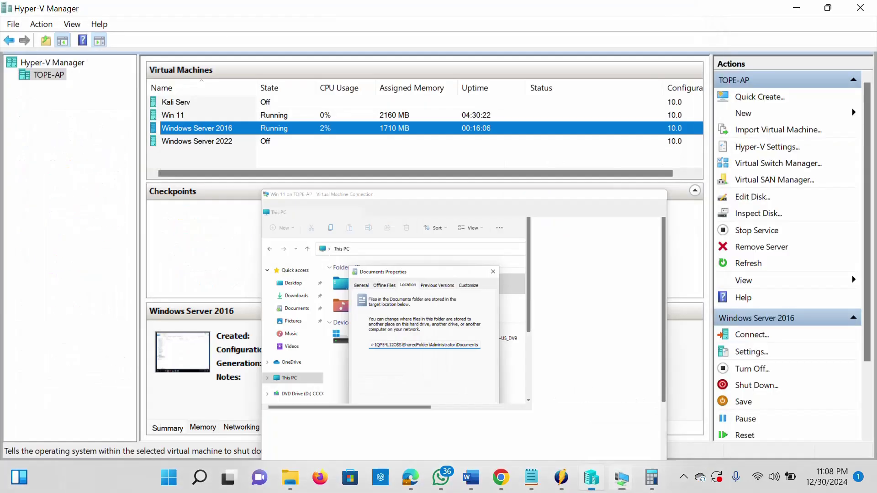
left_click(683, 477)
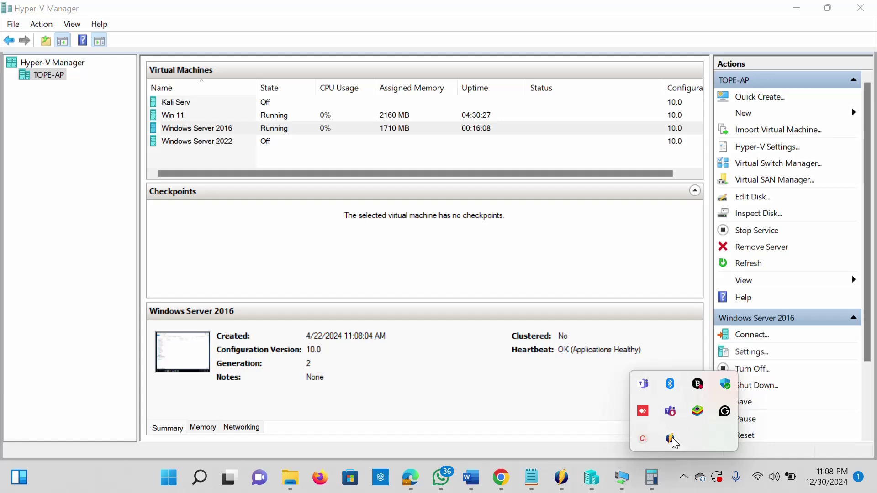